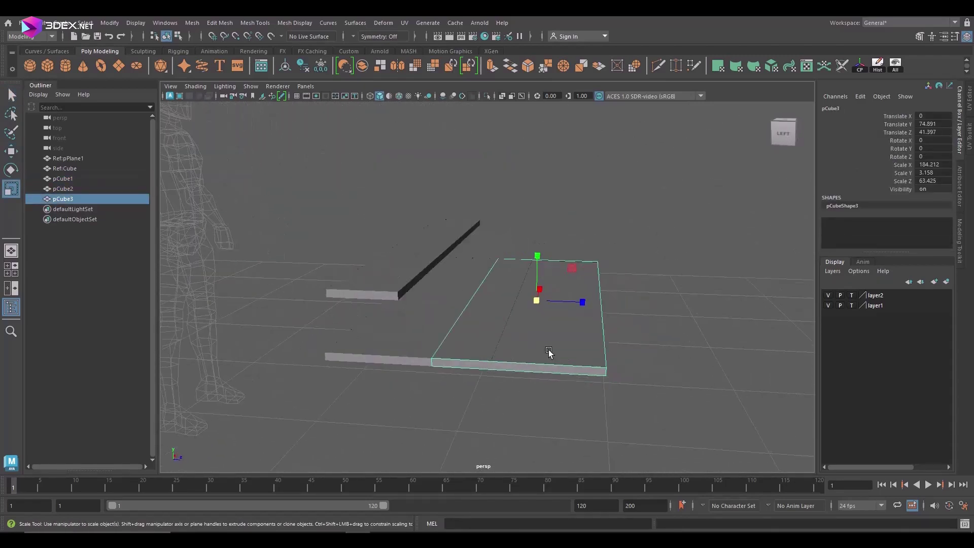
- Rotate pCube3 90° in X and move it beneath the top boards as the front panel
left_click_drag(579, 293, 597, 303)
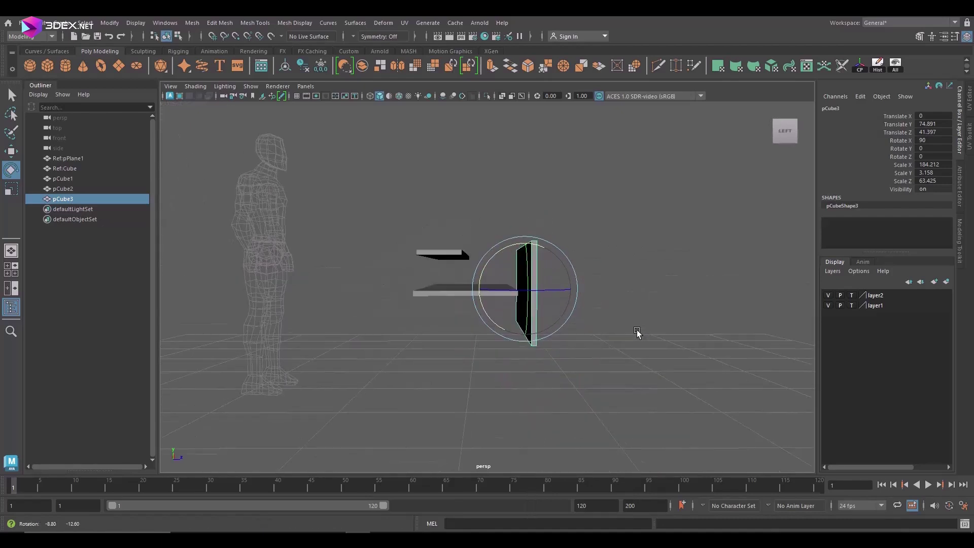
mouse_move(474, 304)
left_mouse_down("alt")
mouse_move(461, 311)
mouse_move(538, 395)
left_mouse_up("alt")
key("w")
left_click_drag(382, 411, 494, 399, "alt")
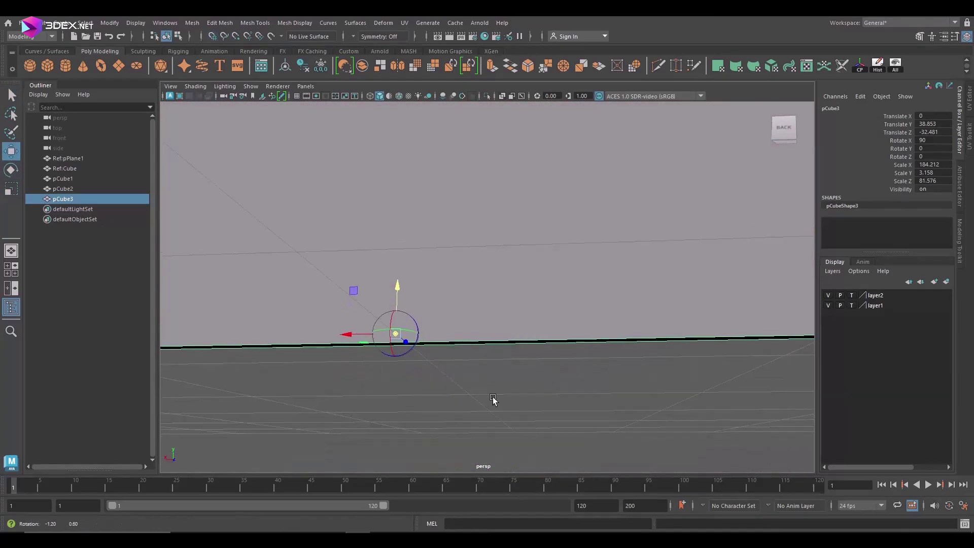
- Select and scale the top boards and the shelf board
key("f")
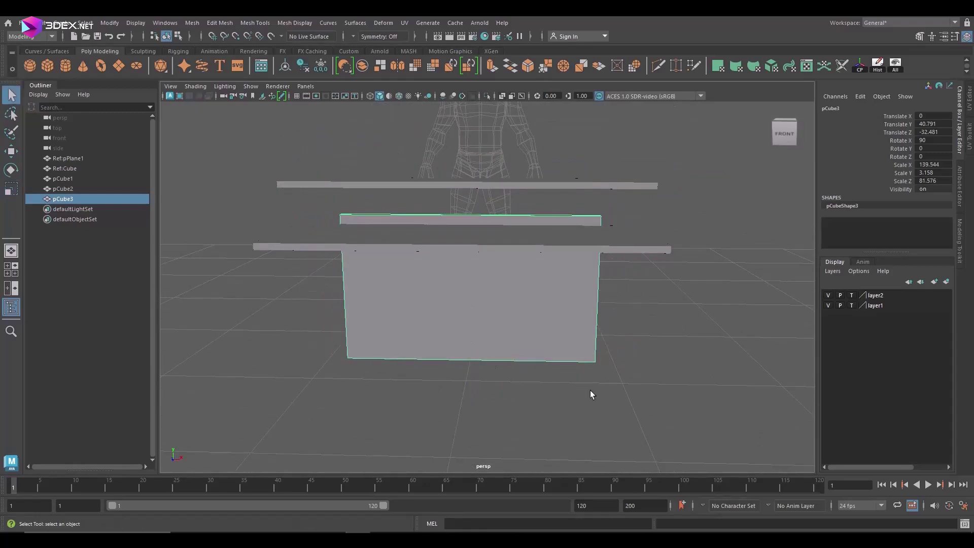
left_click(512, 253)
mouse_move(591, 394)
left_mouse_down("alt")
mouse_move(512, 254)
mouse_move(528, 354)
mouse_move(471, 274)
mouse_move(455, 298)
mouse_move(561, 219)
mouse_move(528, 252)
mouse_move(526, 283)
mouse_move(549, 343)
mouse_move(475, 191)
mouse_move(610, 241)
mouse_move(398, 272)
mouse_move(475, 294)
mouse_move(568, 259)
mouse_move(621, 336)
mouse_move(491, 363)
left_mouse_up("alt")
key("r")
left_click(455, 298)
key("q")
left_click(498, 230)
key("q")
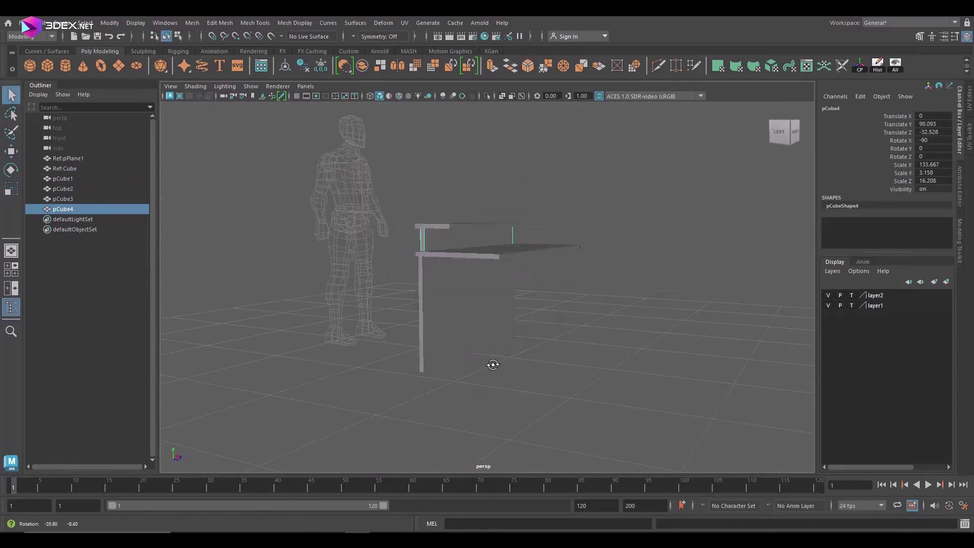
- Create pCube5, scale it to 80.89 in Y, narrow it in Z, and place it at the cabinet's side
left_click(513, 283)
key("r")
mouse_move(513, 283)
left_mouse_down("alt")
mouse_move(522, 331)
mouse_move(536, 257)
mouse_move(472, 313)
left_mouse_up("alt")
key("q")
left_click(472, 313)
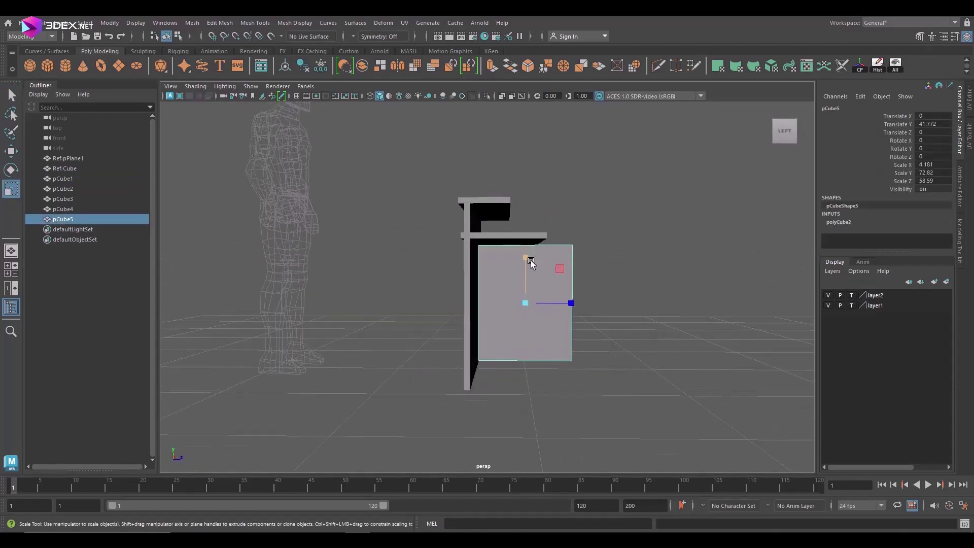
left_click_drag(531, 262, 531, 251)
mouse_move(530, 251)
left_mouse_down("alt")
mouse_move(577, 331)
mouse_move(516, 374)
left_mouse_up("alt")
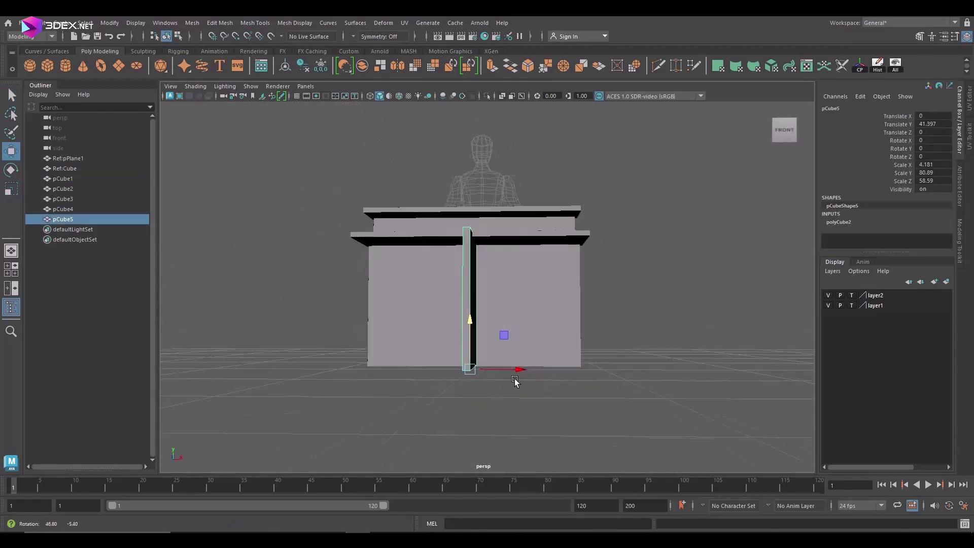
mouse_move(516, 374)
right_mouse_down("alt")
mouse_move(528, 317)
mouse_move(457, 305)
right_mouse_up("alt")
mouse_move(457, 305)
left_mouse_down("alt")
mouse_move(447, 285)
mouse_move(474, 279)
mouse_move(540, 322)
mouse_move(514, 288)
mouse_move(428, 296)
mouse_move(500, 182)
left_mouse_up("alt")
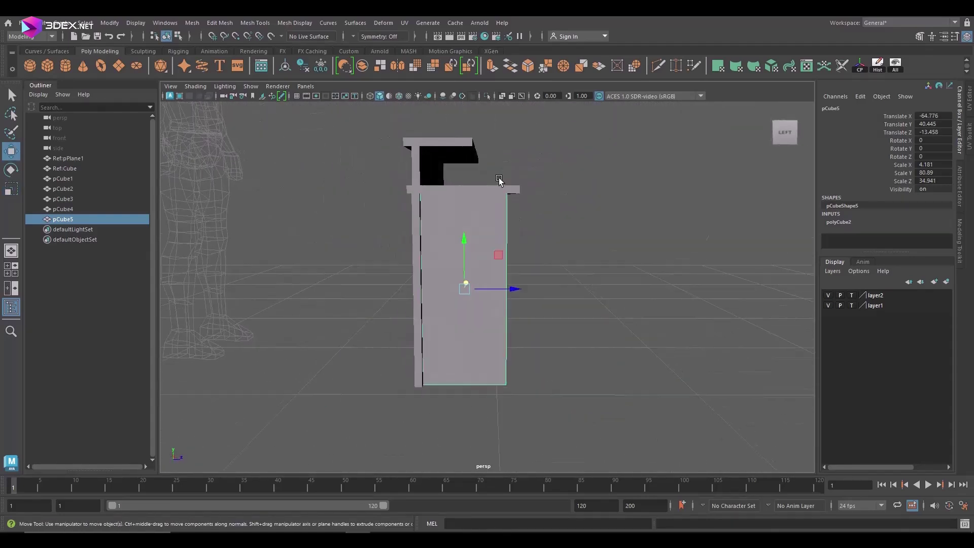
right_click_drag(500, 183, 518, 211, "shift")
middle_click_drag(517, 211, 568, 224, "alt")
left_click_drag(568, 224, 426, 211, "alt")
- Multi-Cut new edges across the top of side panel pCube5 and shape its edge
left_click(426, 211)
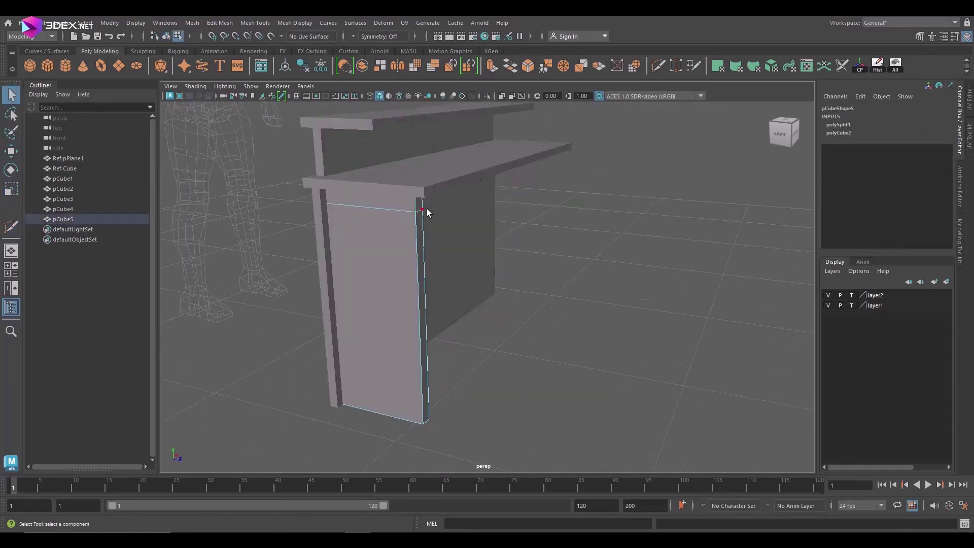
key("w")
left_click(658, 67)
left_click(406, 230)
key("w")
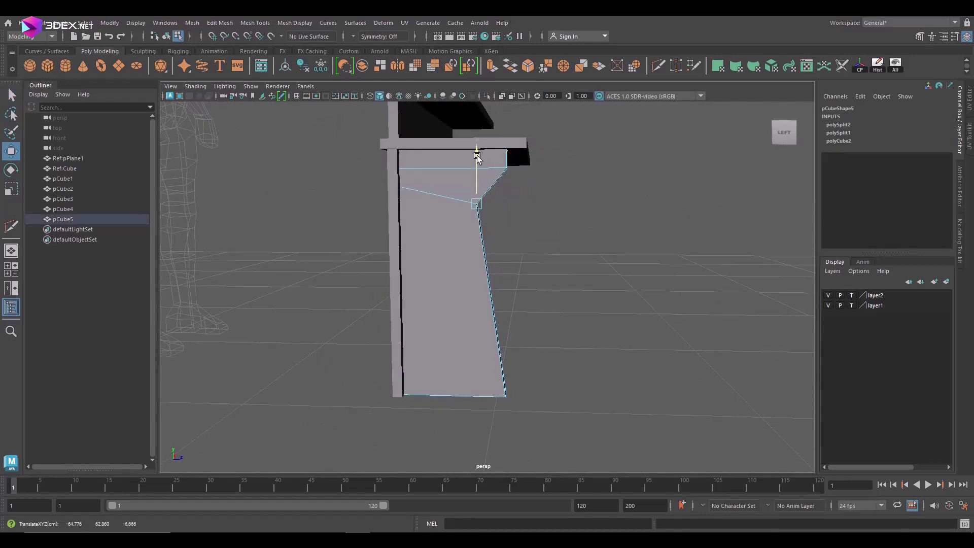
left_click(456, 224)
left_click_drag(483, 349, 461, 389, "alt")
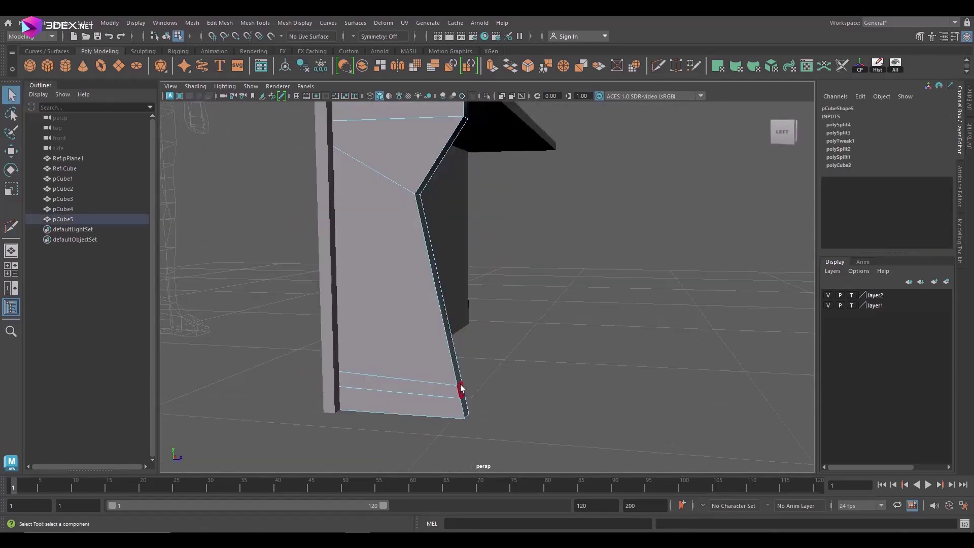
left_click_drag(401, 340, 531, 230, "alt")
- Bevel both corner edges of the side panel into curves
left_click(388, 213)
key("ctrl+b")
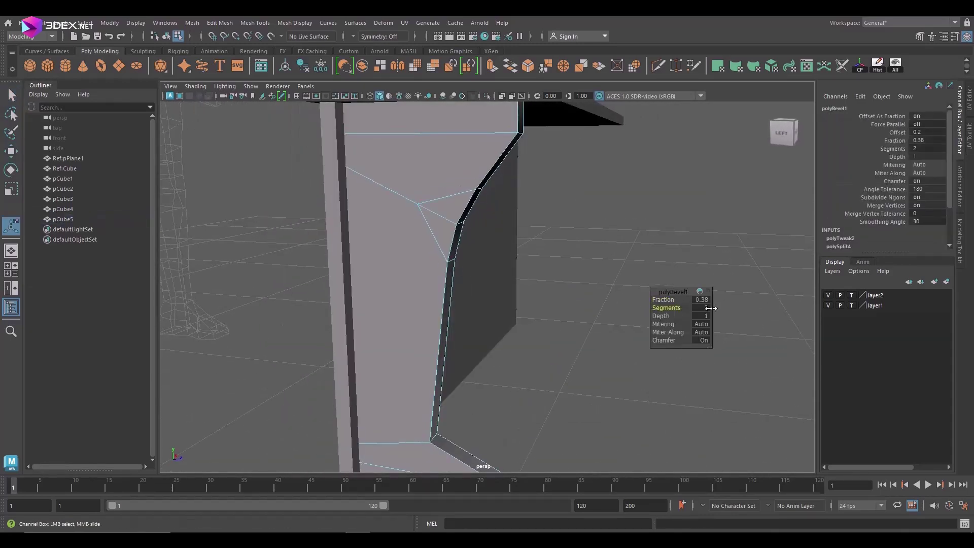
left_click_drag(583, 285, 446, 218, "alt")
left_click(444, 217)
mouse_move(736, 241)
left_mouse_down("alt")
mouse_move(584, 305)
mouse_move(472, 370)
mouse_move(523, 381)
left_mouse_up("alt")
left_click(523, 362)
key("ctrl+b")
mouse_move(670, 301)
left_mouse_down("alt")
mouse_move(642, 326)
mouse_move(505, 276)
left_mouse_up("alt")
- Delete the extra fan edges left around the bevels
key("F8")
scroll(528, 279, "up", 5)
scroll(565, 268, "up", 3)
left_click(522, 248)
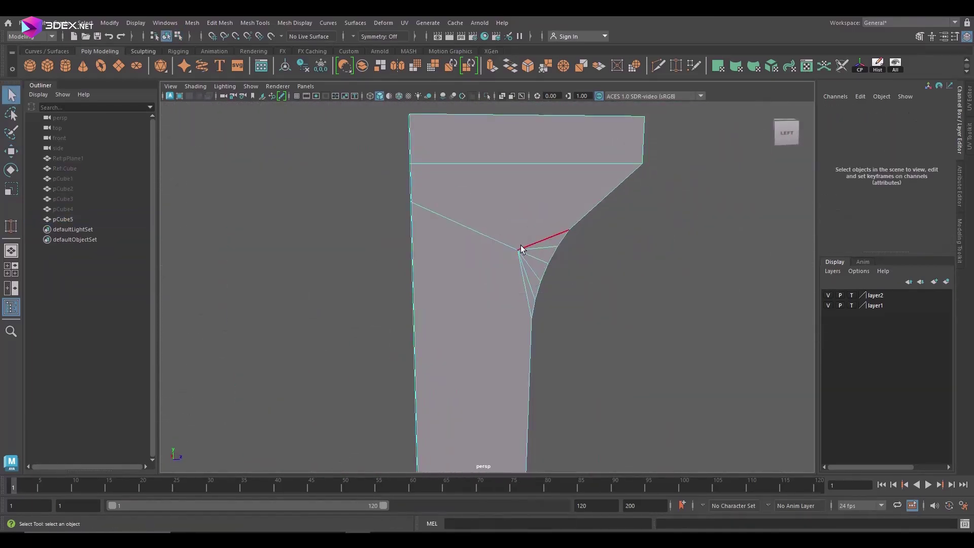
right_click_drag(495, 235, 477, 274, "shift")
left_click_drag(532, 245, 464, 303, "alt")
key("4")
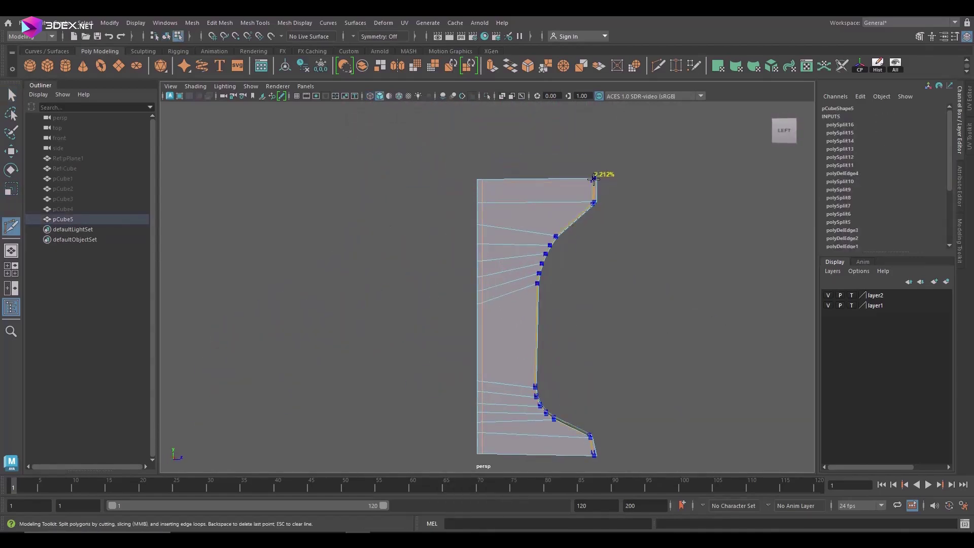
key("q")
- Show all objects again and duplicate the side panel onto the opposite side
mouse_move(594, 178)
left_mouse_down("alt")
mouse_move(583, 290)
mouse_move(458, 341)
mouse_move(680, 309)
mouse_move(652, 259)
left_mouse_up("alt")
key("ctrl+1")
key("ctrl+d")
key("w")
left_click(702, 312)
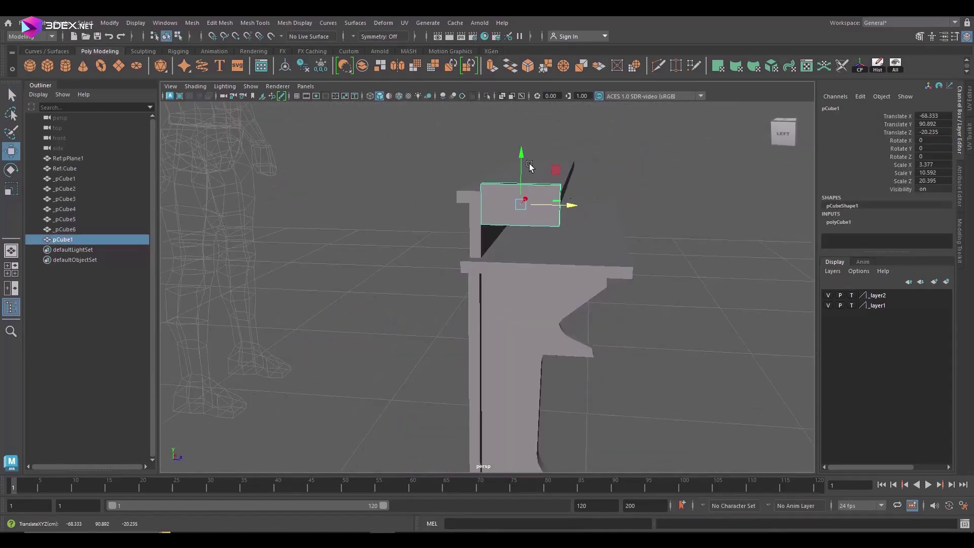
- Shorten pCube1 and slide it back over the shelf
left_click_drag(365, 239, 374, 239)
mouse_move(374, 239)
left_mouse_down("alt")
mouse_move(525, 263)
mouse_move(562, 255)
mouse_move(600, 307)
left_mouse_up("alt")
left_click_drag(521, 178, 522, 181)
key("w")
scroll(598, 244, "up", 3)
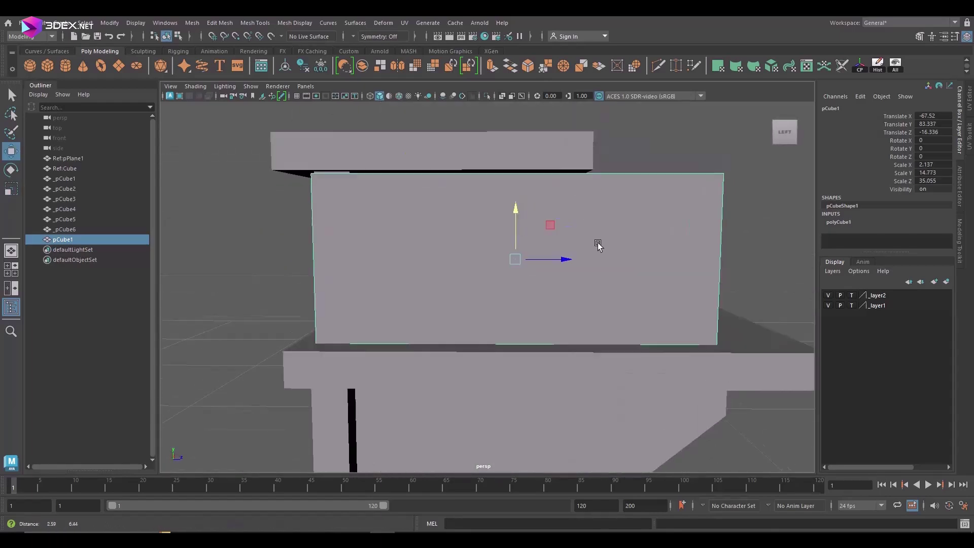
key("q")
left_click_drag(535, 227, 634, 341, "alt")
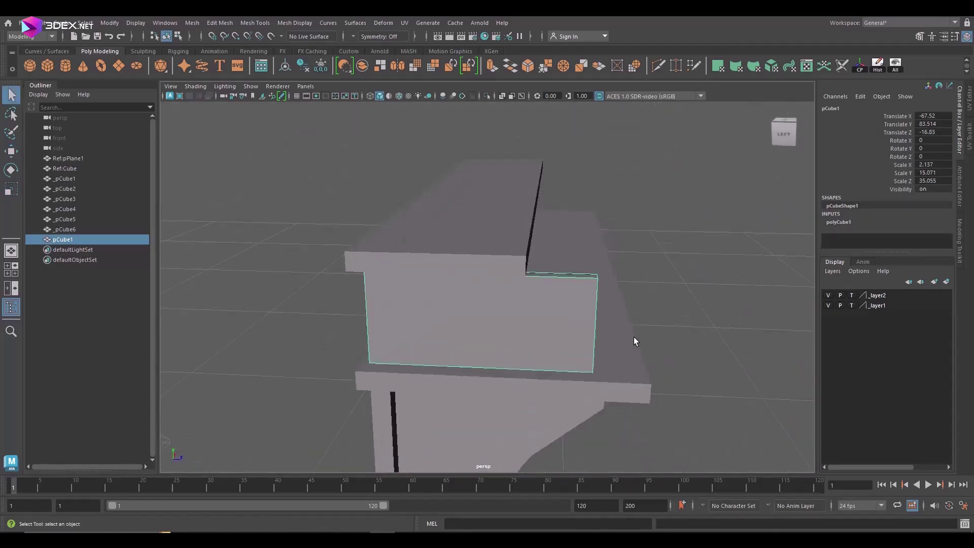
mouse_move(485, 365)
left_mouse_down("alt")
mouse_move(558, 385)
mouse_move(697, 319)
mouse_move(679, 347)
left_mouse_up("alt")
- Multi-Cut a vertical edge across the box side and raise its top vertex into a slope
key("w")
key("q")
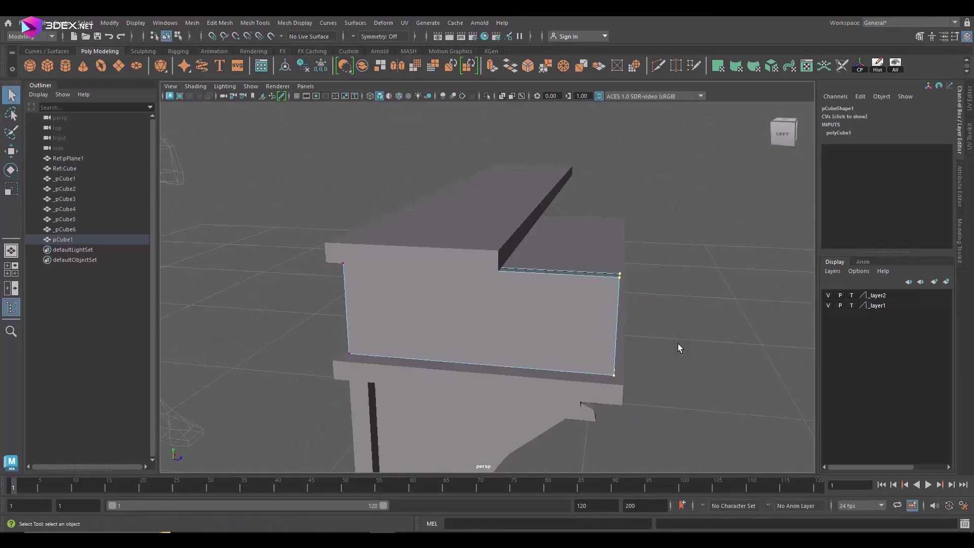
key("Return")
left_click_drag(495, 283, 668, 321, "alt")
left_click(578, 298)
key("w")
mouse_move(582, 284)
left_mouse_down()
mouse_move(582, 256)
mouse_move(583, 287)
left_mouse_up()
key("w")
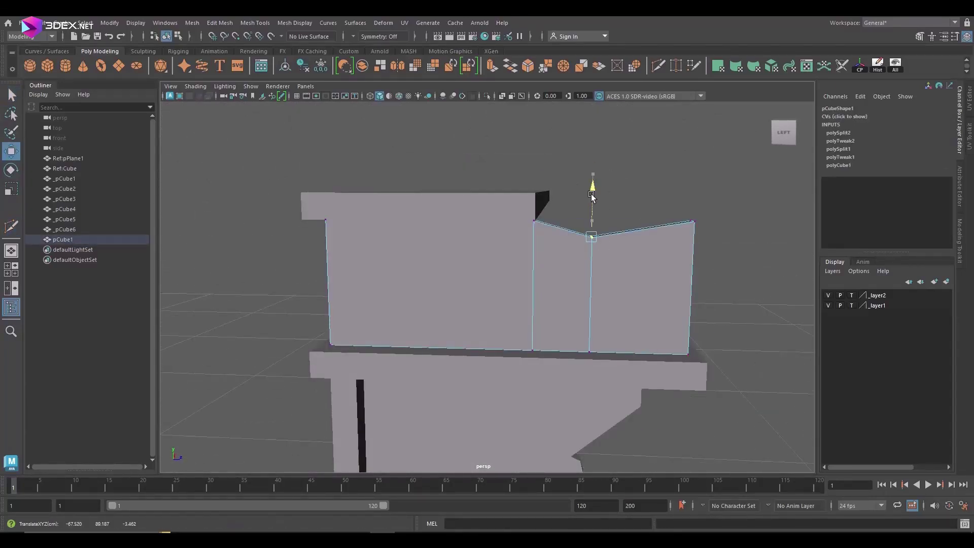
mouse_move(694, 207)
left_mouse_down("alt")
mouse_move(687, 265)
mouse_move(547, 346)
left_mouse_up("alt")
- Bevel the sloped edge and front corner, then isolate the panel to clear fan edges
key("ctrl+b")
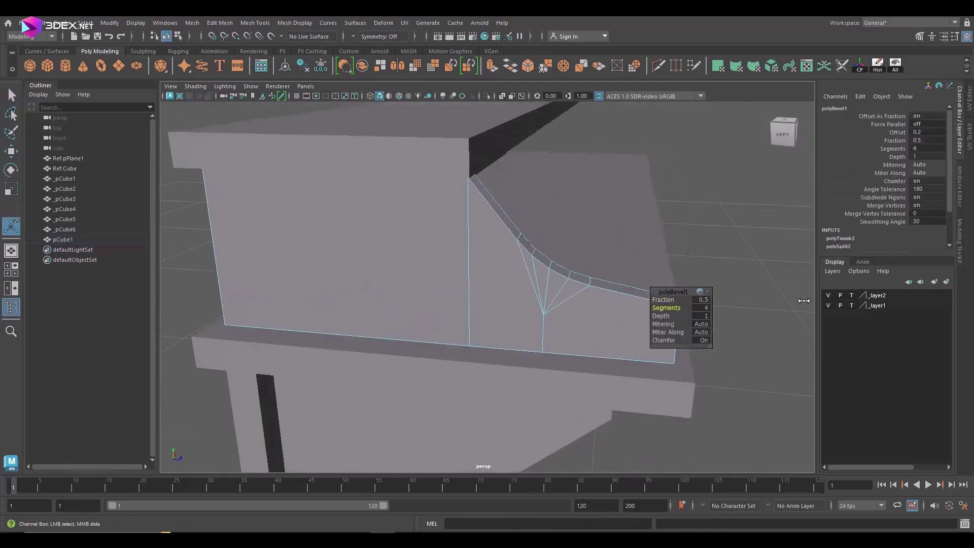
left_click_drag(660, 300, 593, 240, "alt")
key("ctrl+b")
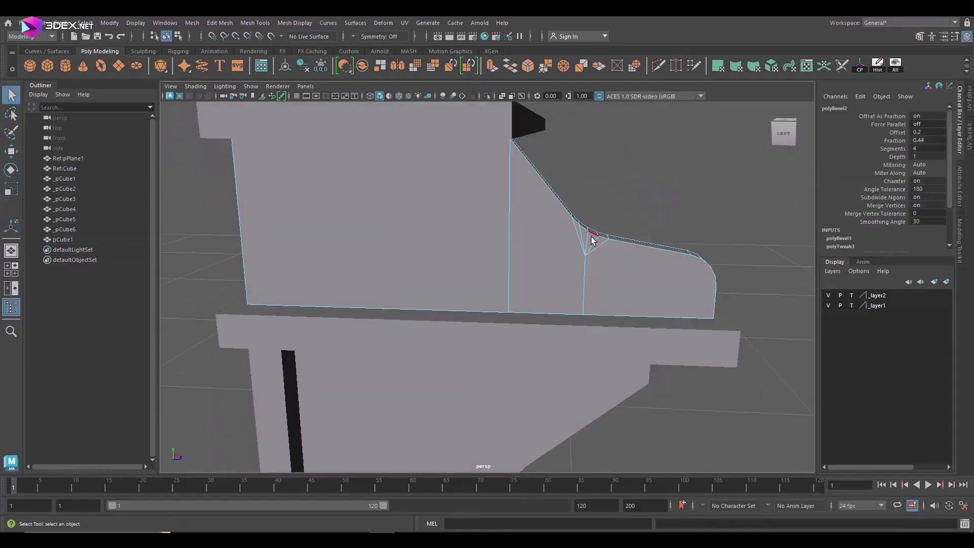
mouse_move(589, 182)
left_mouse_down("alt")
mouse_move(541, 252)
mouse_move(542, 324)
mouse_move(576, 261)
left_mouse_up("alt")
key("F8")
key("q")
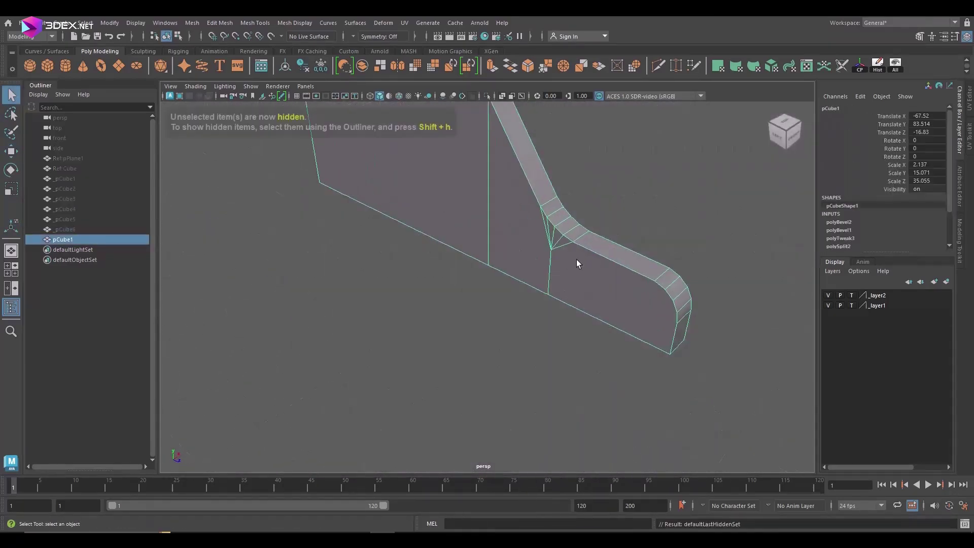
right_click_drag(580, 260, 563, 285, "shift")
mouse_move(564, 284)
left_mouse_down("alt")
mouse_move(646, 263)
mouse_move(578, 239)
mouse_move(571, 308)
mouse_move(601, 404)
mouse_move(437, 256)
mouse_move(601, 306)
mouse_move(348, 303)
left_mouse_up("alt")
mouse_move(329, 337)
left_mouse_down("alt")
mouse_move(404, 254)
mouse_move(516, 398)
mouse_move(385, 252)
mouse_move(411, 348)
mouse_move(459, 289)
mouse_move(472, 399)
mouse_move(419, 381)
mouse_move(478, 337)
mouse_move(571, 431)
mouse_move(599, 263)
mouse_move(548, 264)
mouse_move(585, 387)
mouse_move(555, 182)
mouse_move(580, 223)
mouse_move(491, 271)
mouse_move(428, 283)
mouse_move(431, 269)
mouse_move(607, 235)
mouse_move(636, 406)
mouse_move(559, 359)
left_mouse_up("alt")
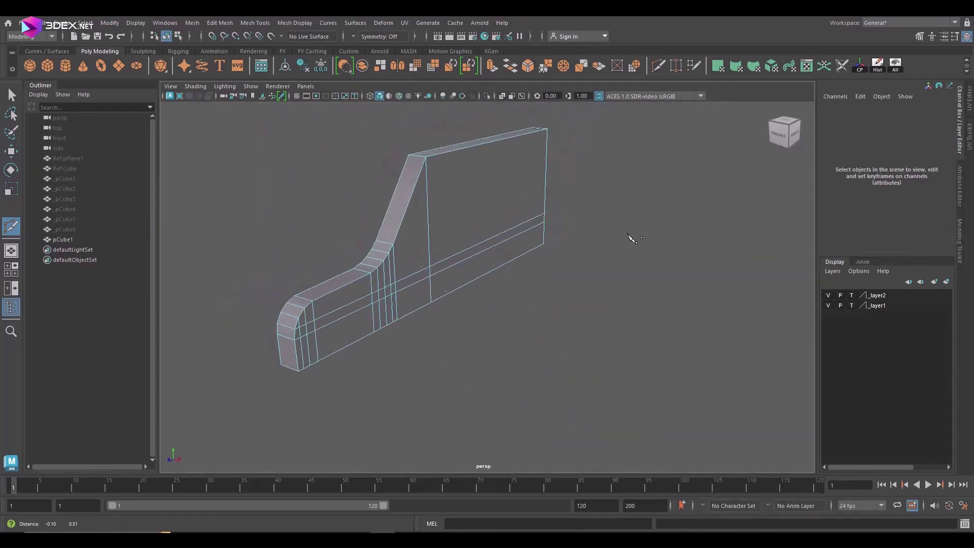
- Orbit and pan around the bent upper panel and the top frame rail
left_click_drag(633, 239, 459, 402, "alt")
left_click_drag(558, 426, 483, 215, "alt")
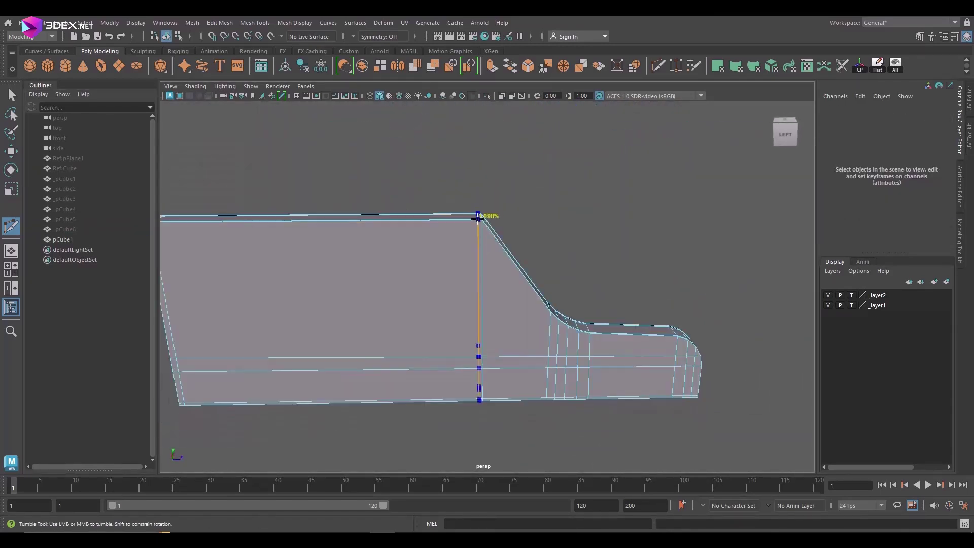
mouse_move(483, 215)
right_mouse_down("alt")
mouse_move(536, 268)
mouse_move(576, 224)
right_mouse_up("alt")
middle_click_drag(576, 224, 565, 228, "alt")
mouse_move(565, 228)
left_mouse_down("alt")
mouse_move(735, 279)
mouse_move(315, 325)
mouse_move(632, 331)
mouse_move(340, 337)
left_mouse_up("alt")
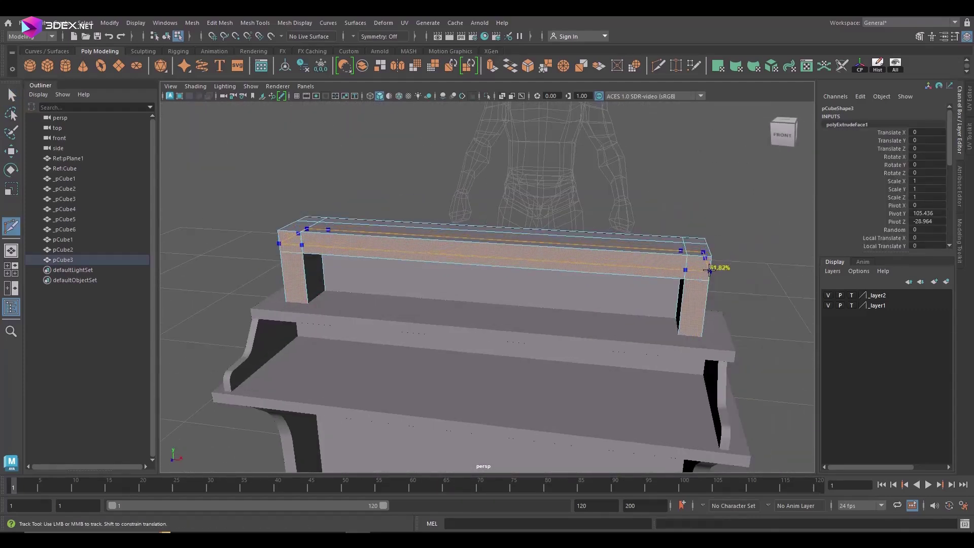
left_click_drag(585, 267, 656, 303, "alt")
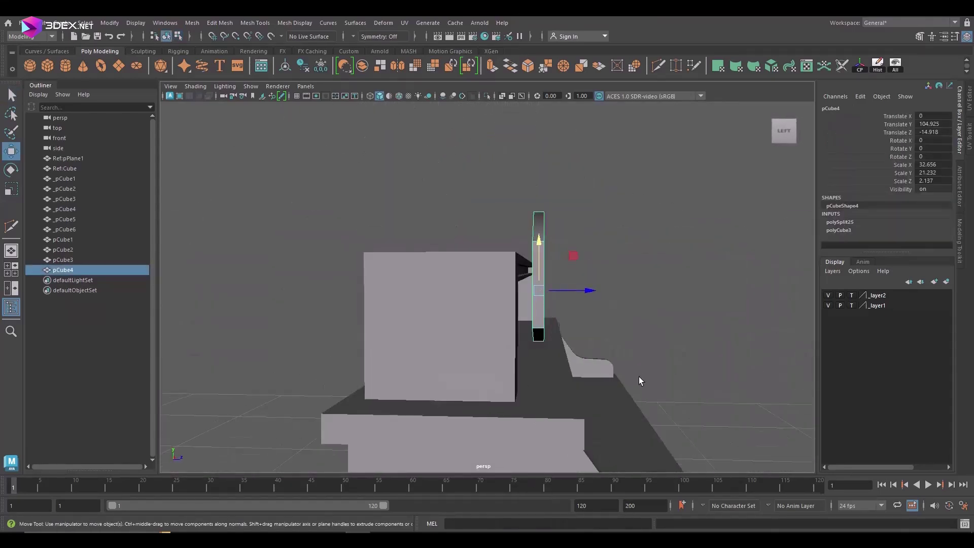
- Duplicate the key block three times with Shift+D to extend the key row
key("e")
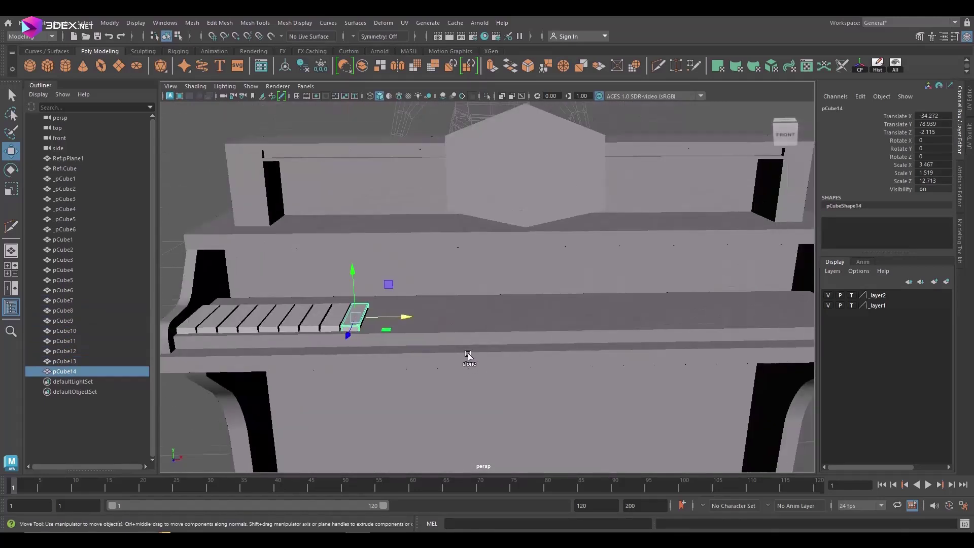
key("shift+d")
key("shift+d")
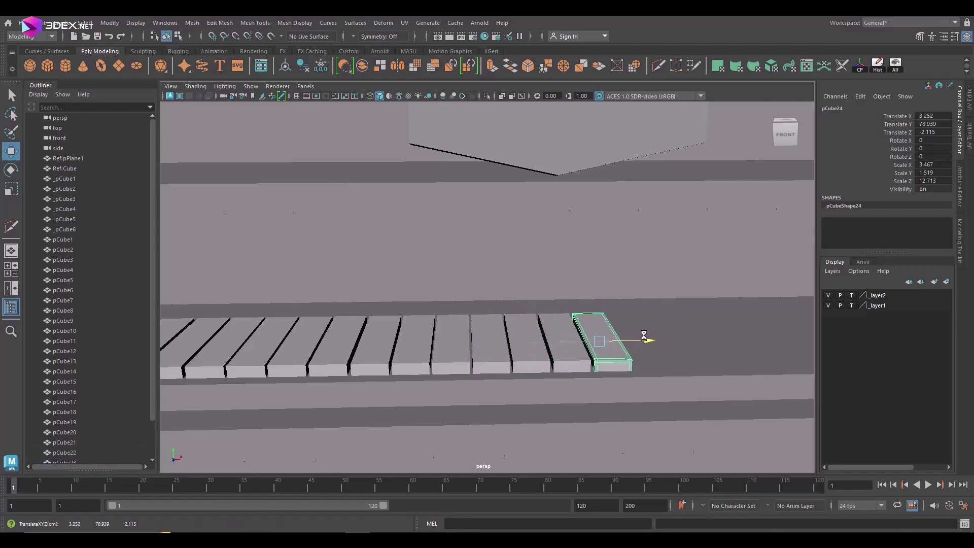
key("shift+d")
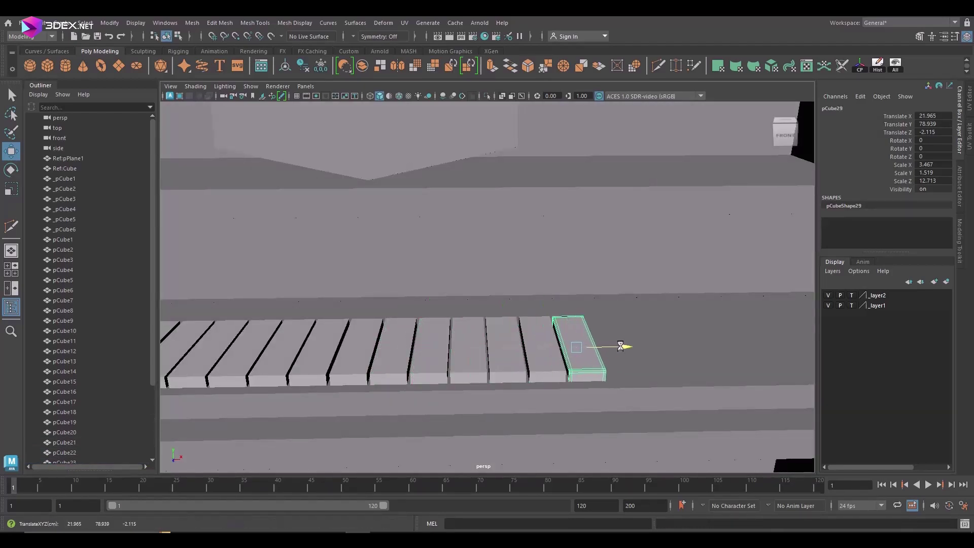
key("shift+d")
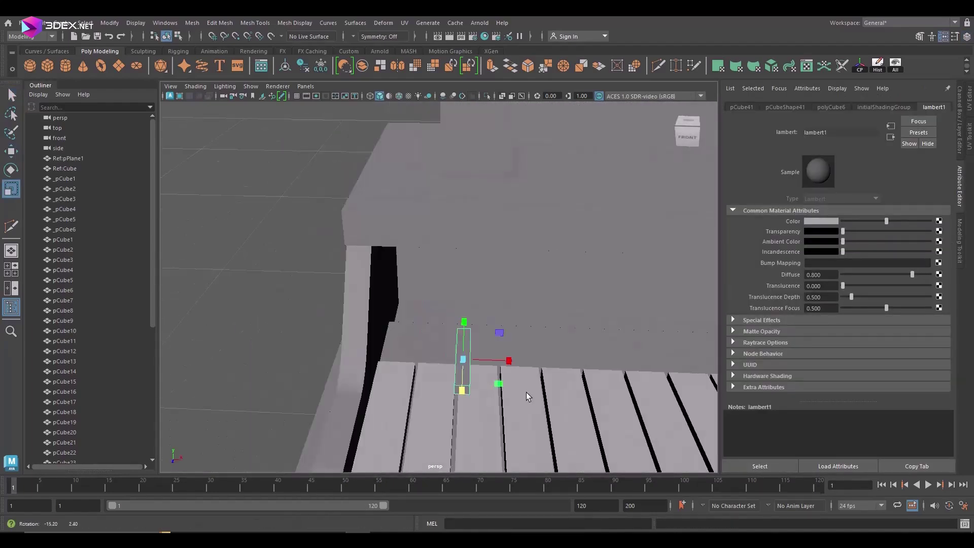
- Bring up the component selection menu on the new tall box
right_click(430, 122)
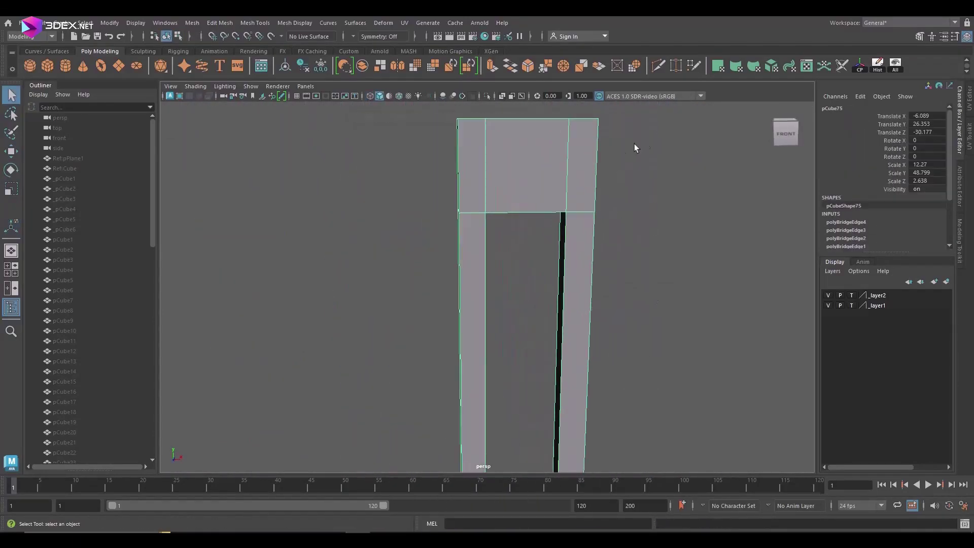
- Bevel the inner corners of the panel's slot opening and check the rounding
right_click_drag(328, 242, 339, 218)
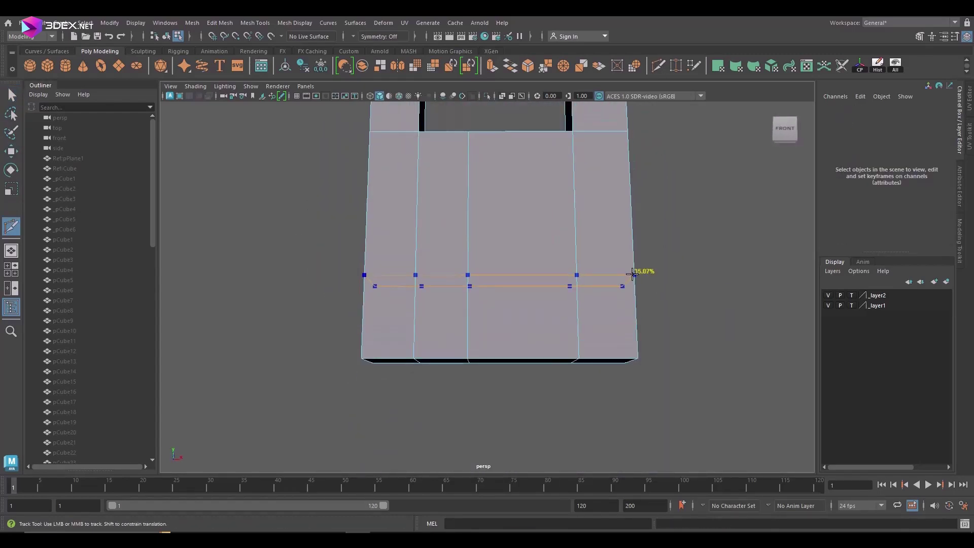
right_click_drag(571, 242, 573, 272)
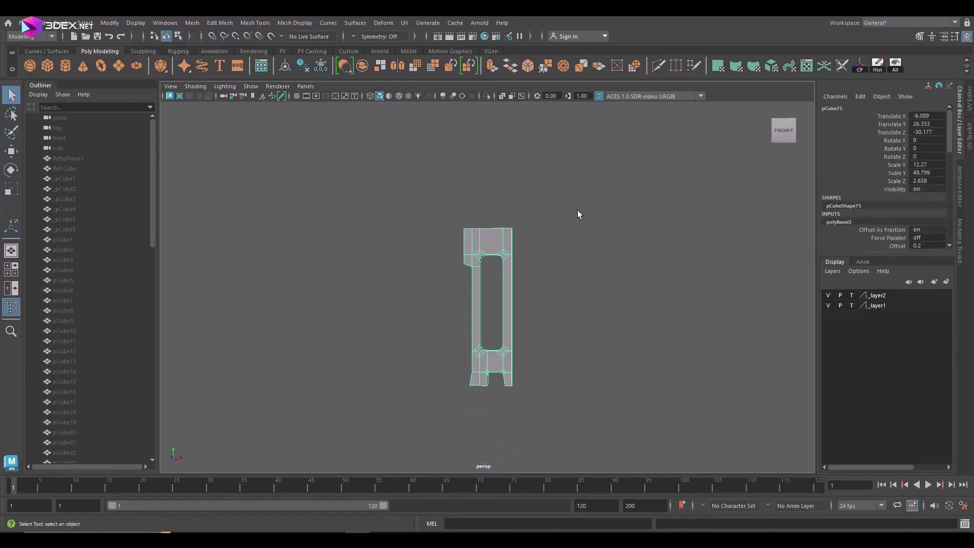
left_click_drag(619, 348, 660, 235, "alt")
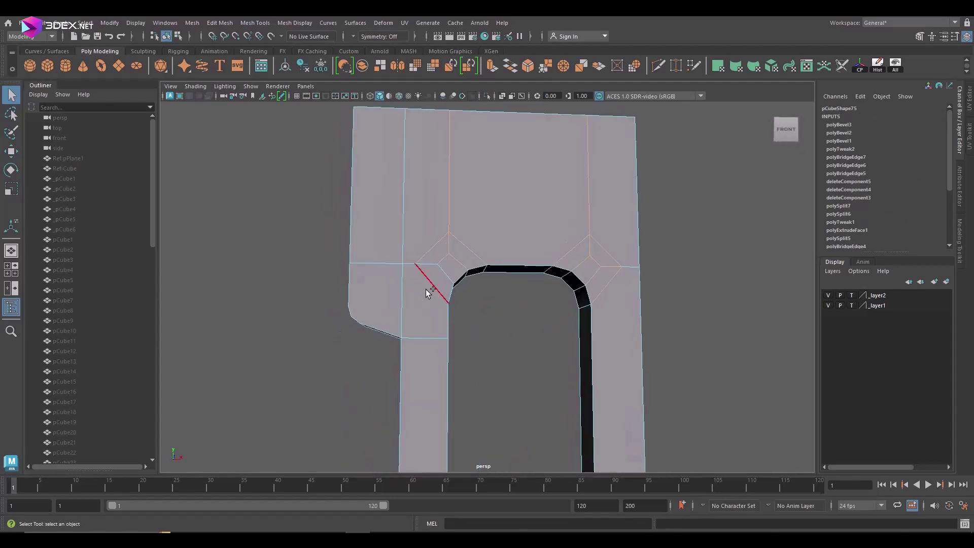
mouse_move(435, 304)
left_mouse_down("alt")
mouse_move(452, 321)
mouse_move(578, 347)
mouse_move(578, 326)
left_mouse_up("alt")
- Start a Multi-Cut at a corner vertex of the slot opening
key("ctrl+shift+x")
key("Return")
key("q")
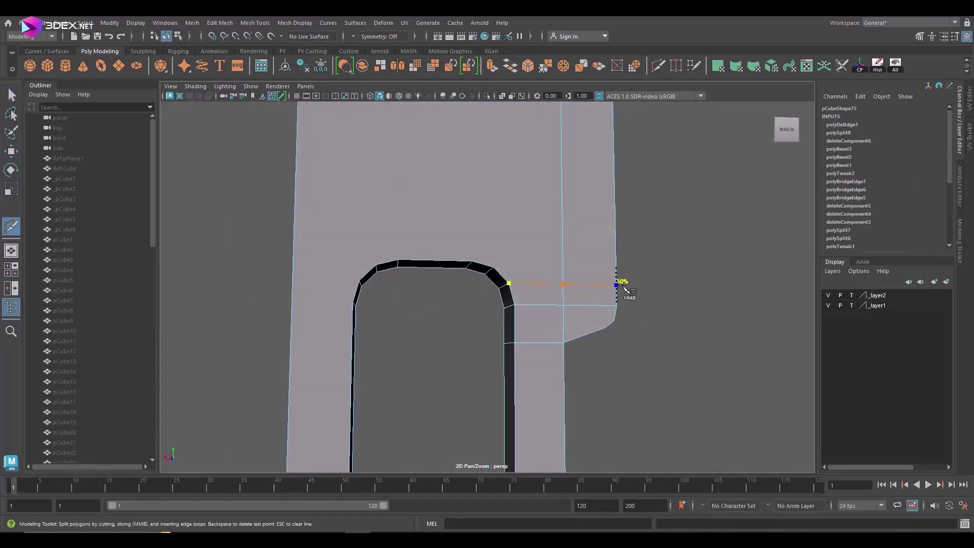
left_click_drag(623, 287, 421, 242, "alt")
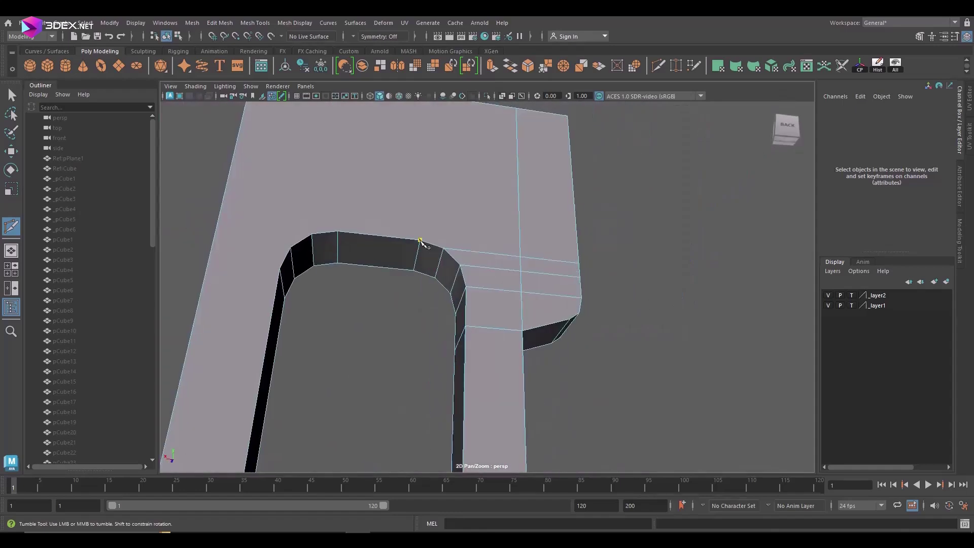
left_click(420, 240)
scroll(459, 213, "down", 3)
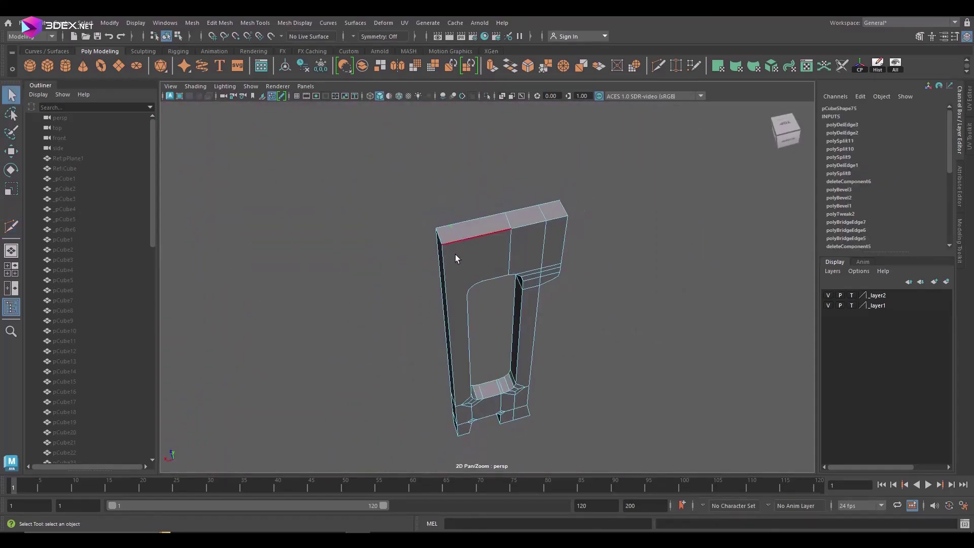
- Inspect the opening's inner corner edges and the panel's bottom corner up close
mouse_move(455, 258)
left_mouse_down("alt")
mouse_move(384, 304)
mouse_move(687, 319)
mouse_move(489, 266)
mouse_move(631, 301)
left_mouse_up("alt")
right_click_drag(632, 301, 486, 246, "alt")
mouse_move(486, 247)
left_mouse_down("alt")
mouse_move(369, 218)
mouse_move(613, 265)
mouse_move(504, 238)
mouse_move(509, 386)
mouse_move(542, 244)
mouse_move(581, 222)
mouse_move(507, 276)
left_mouse_up("alt")
right_click_drag(507, 276, 654, 262, "alt")
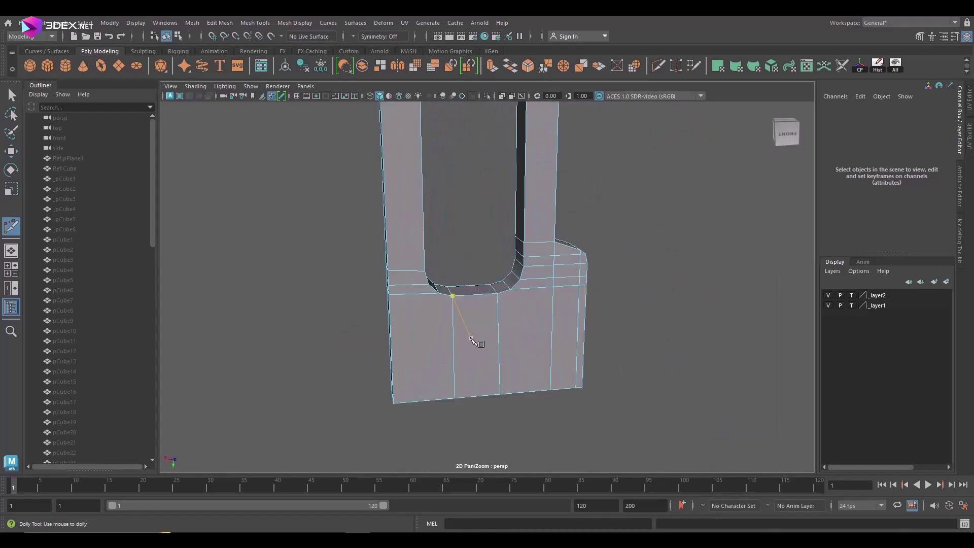
right_click_drag(601, 156, 613, 261, "alt")
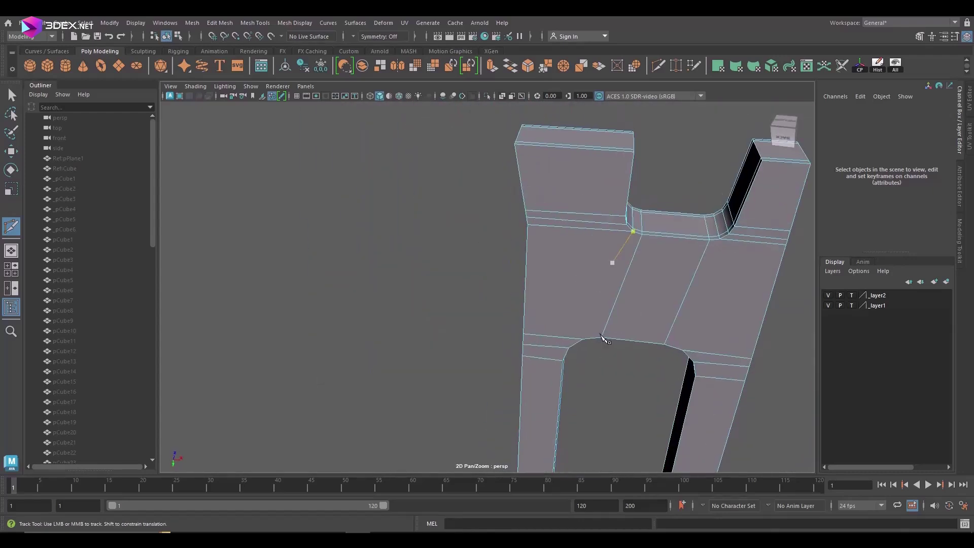
mouse_move(614, 261)
left_mouse_down("alt")
mouse_move(659, 235)
mouse_move(546, 391)
left_mouse_up("alt")
right_click_drag(546, 391, 471, 381, "alt")
left_click_drag(471, 381, 535, 287, "alt")
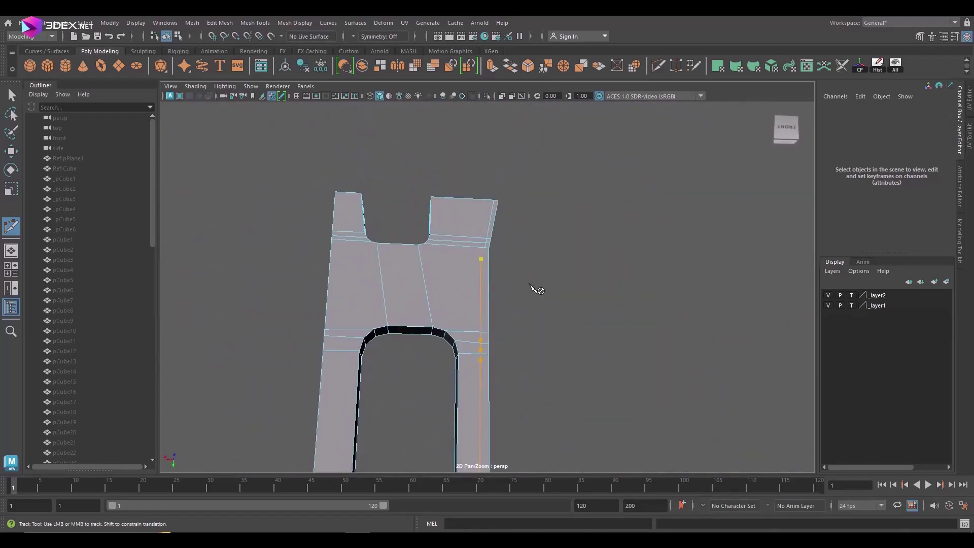
right_click_drag(535, 288, 516, 287, "alt")
left_click_drag(516, 287, 409, 135, "alt")
middle_click_drag(409, 135, 487, 133, "alt")
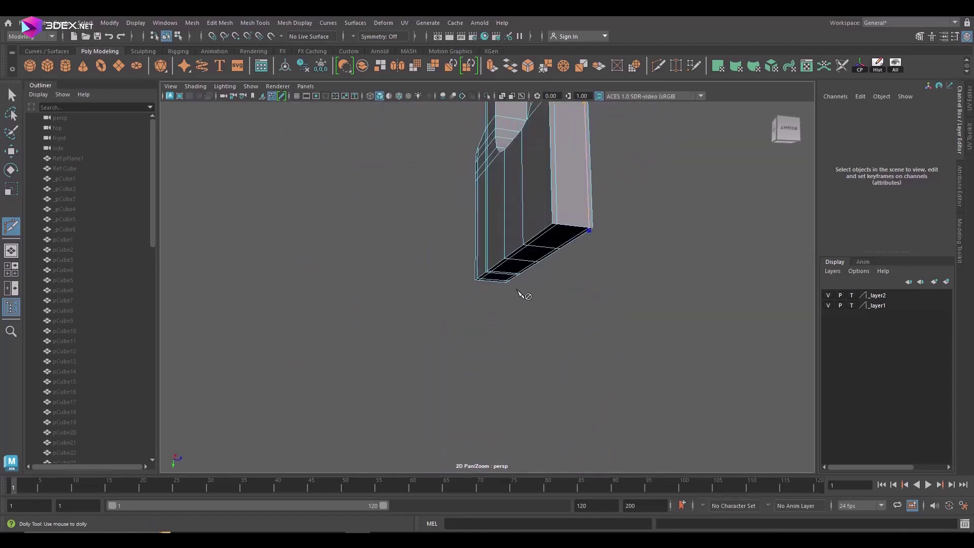
mouse_move(521, 293)
left_mouse_down("alt")
mouse_move(561, 184)
mouse_move(596, 196)
mouse_move(634, 152)
left_mouse_up("alt")
key("q")
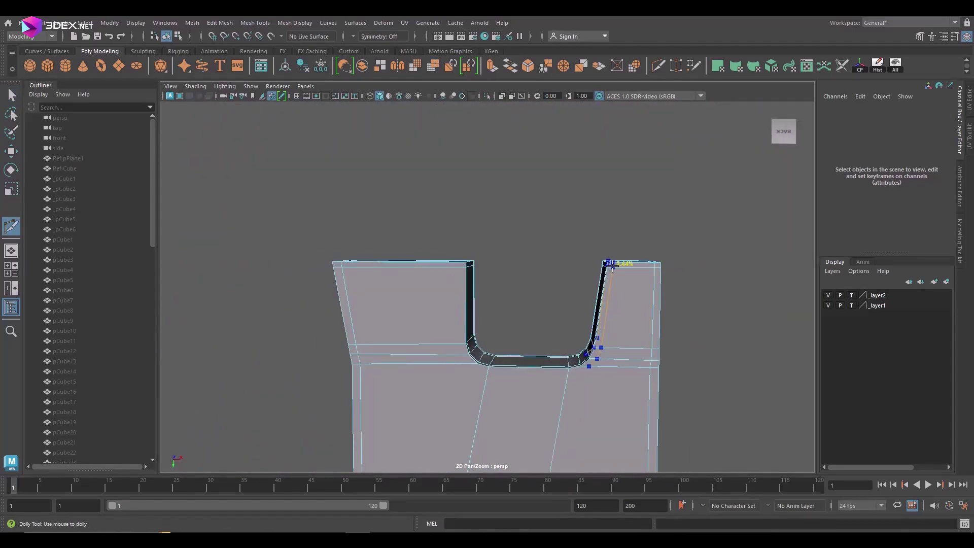
mouse_move(613, 265)
left_mouse_down("alt")
mouse_move(587, 326)
mouse_move(448, 200)
left_mouse_up("alt")
right_click_drag(449, 200, 496, 370, "alt")
mouse_move(496, 370)
left_mouse_down("alt")
mouse_move(532, 287)
mouse_move(436, 386)
left_mouse_up("alt")
right_click_drag(437, 386, 508, 314, "alt")
- Add support edge loops across the top of the opening and near the bottom
key("q")
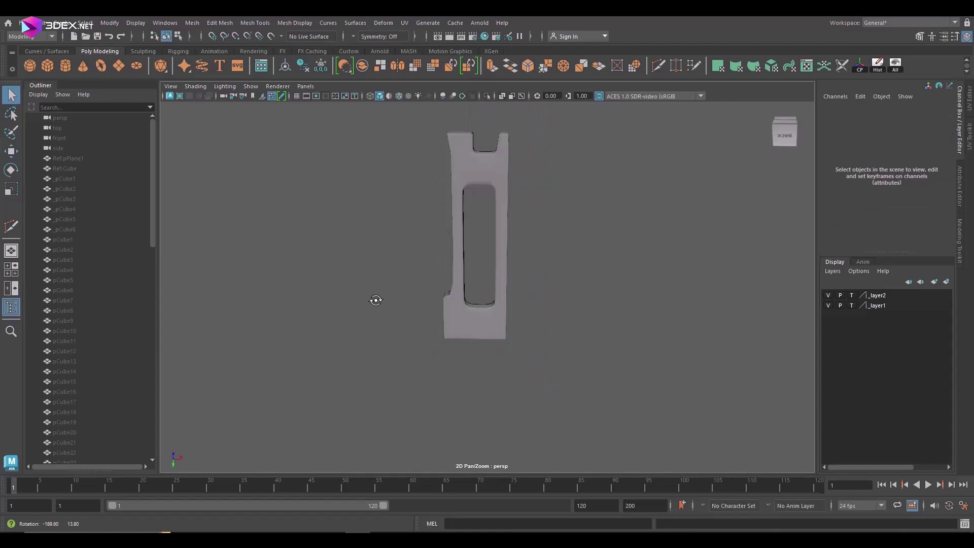
right_click_drag(579, 290, 535, 196, "alt")
key("y")
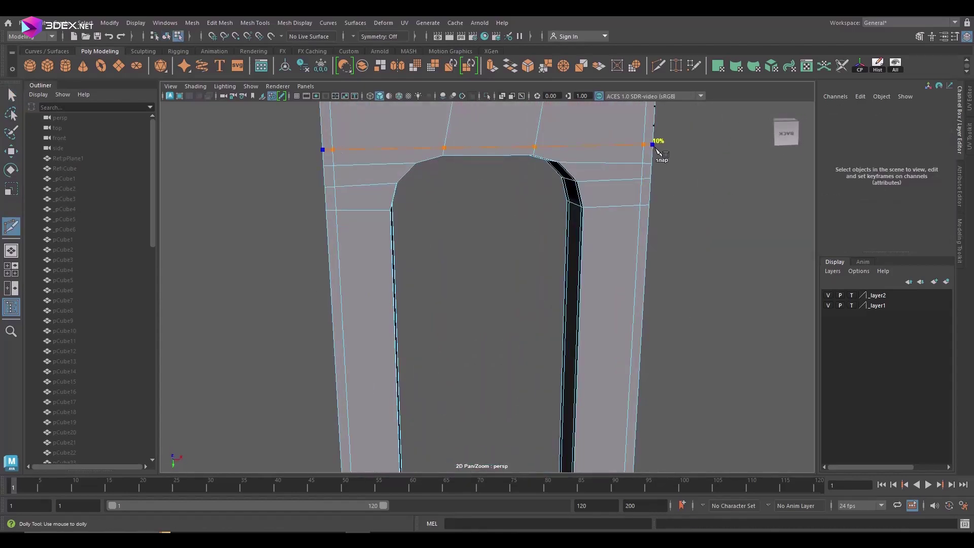
left_click(656, 151)
mouse_move(611, 183)
left_mouse_down("alt")
mouse_move(583, 213)
mouse_move(481, 174)
left_mouse_up("alt")
key("r")
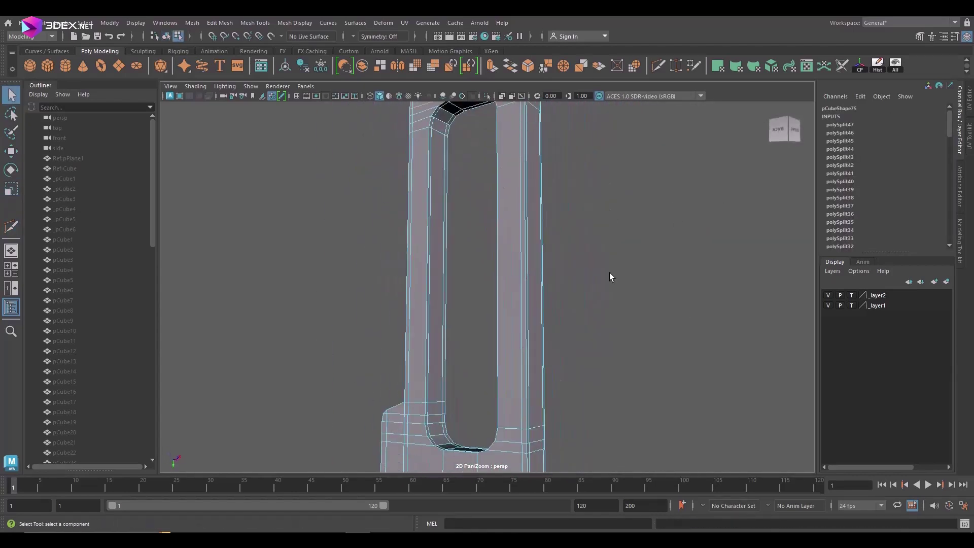
mouse_move(610, 276)
left_mouse_down("alt")
mouse_move(683, 224)
mouse_move(558, 213)
left_mouse_up("alt")
key("y")
left_click(543, 203)
key("Return")
key("r")
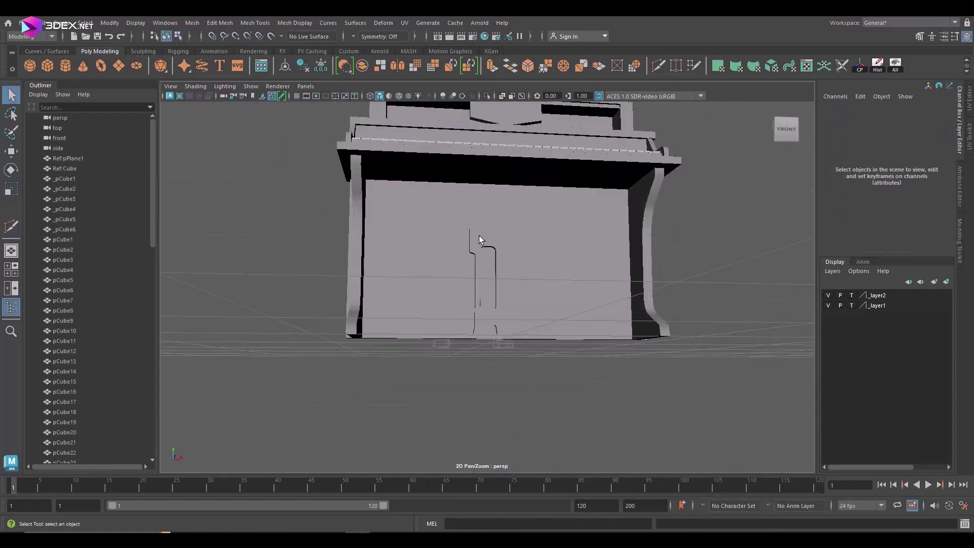
- Duplicate the slotted door panel and place the copy beside the original
left_click(459, 378)
key("w")
left_click_drag(496, 320, 491, 400, "alt")
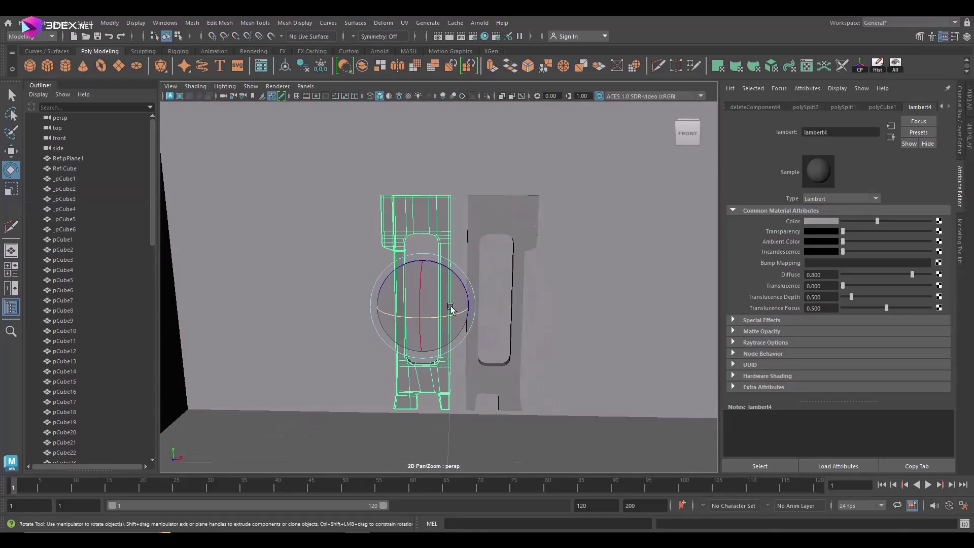
left_click_drag(527, 334, 486, 420, "alt")
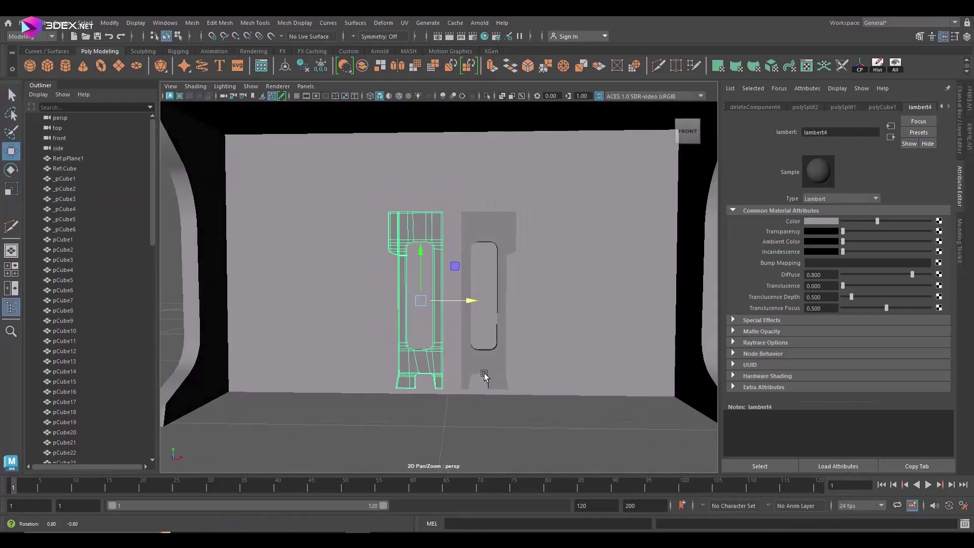
key("w")
left_click(486, 420)
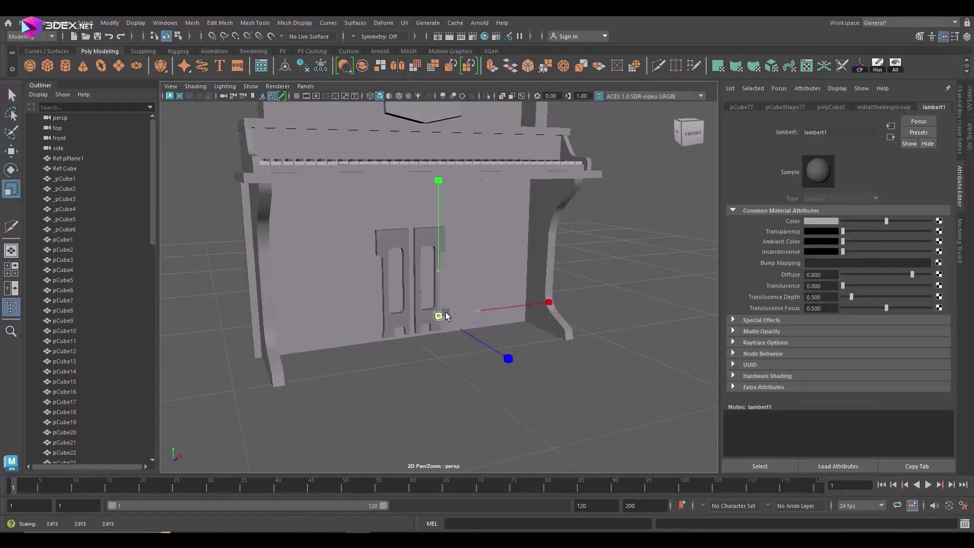
mouse_move(447, 316)
left_mouse_down("alt")
mouse_move(452, 213)
mouse_move(496, 226)
mouse_move(446, 207)
mouse_move(482, 231)
mouse_move(563, 330)
left_mouse_up("alt")
key("w")
key("ctrl+d")
key("r")
key("q")
left_click(543, 317)
scroll(564, 331, "up", 5)
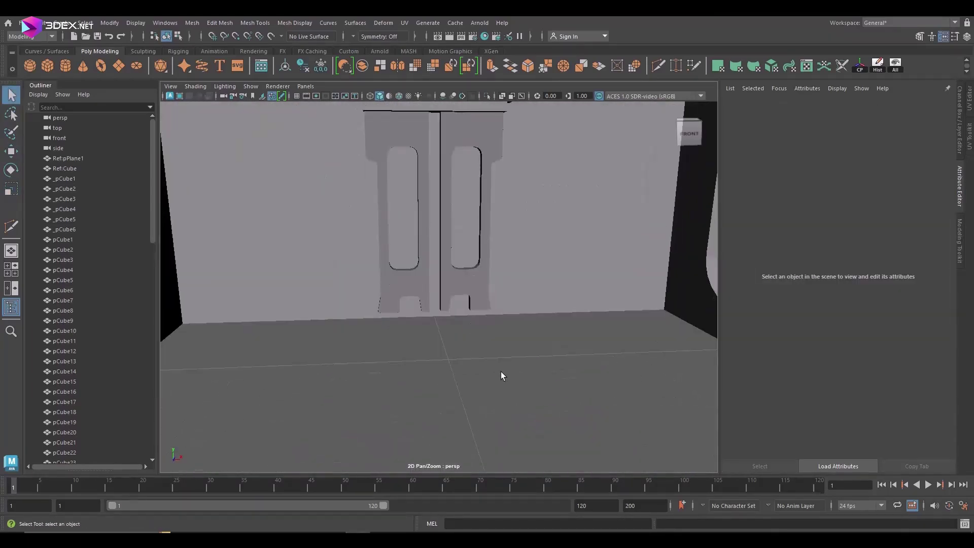
- Add a new cube on the cabinet front and extrude its end face into a block
key("ctrl+d")
key("w")
mouse_move(473, 336)
left_mouse_down("alt")
mouse_move(610, 366)
mouse_move(523, 376)
mouse_move(415, 360)
mouse_move(365, 338)
mouse_move(487, 374)
left_mouse_up("alt")
key("F11")
left_click(463, 299)
key("ctrl+e")
left_click_drag(502, 294, 487, 310)
mouse_move(487, 310)
left_mouse_down("alt")
mouse_move(509, 349)
mouse_move(463, 320)
left_mouse_up("alt")
key("q")
left_click_drag(456, 279, 620, 311, "alt")
mouse_move(534, 309)
left_mouse_down("alt")
mouse_move(576, 353)
mouse_move(477, 347)
left_mouse_up("alt")
- Rotate the cylinder from vertical to horizontal
key("F8")
scroll(500, 361, "down", 3)
scroll(419, 290, "up", 5)
key("w")
scroll(489, 341, "down", 5)
left_click(474, 380)
scroll(476, 347, "up", 5)
key("e")
mouse_move(521, 249)
left_mouse_down()
mouse_move(559, 274)
mouse_move(508, 284)
mouse_move(611, 303)
mouse_move(470, 219)
mouse_move(348, 233)
left_mouse_up()
- Select the left side panel _pCube3 and isolate it
scroll(469, 219, "down", 5)
left_click(386, 284)
scroll(385, 284, "up", 5)
left_click_drag(386, 284, 519, 322, "alt")
key("alt+h")
- Add a holding loop near the side panel's top edge, then edit side post _pCube5's edges
left_click(239, 220)
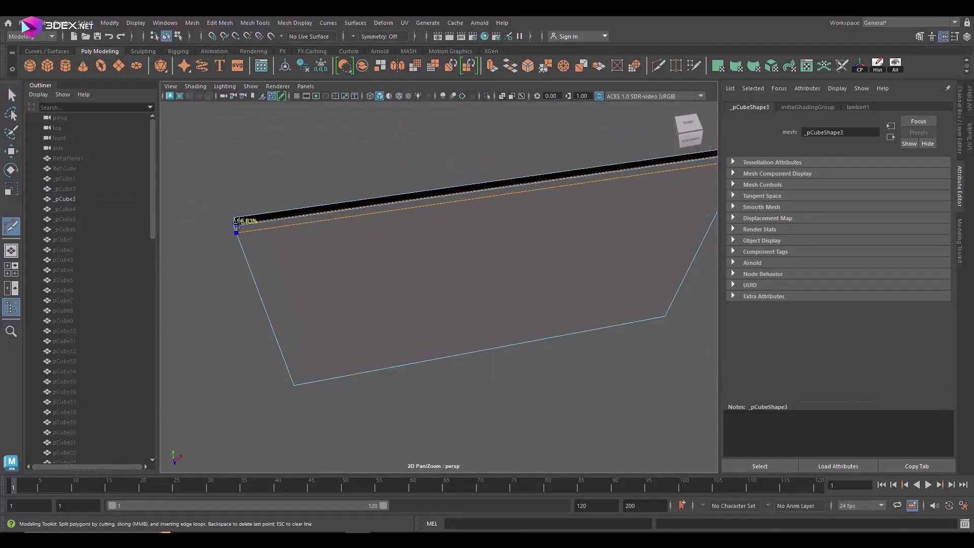
mouse_move(239, 220)
left_mouse_down("alt")
mouse_move(272, 344)
mouse_move(391, 150)
left_mouse_up("alt")
key("ctrl+shift+h")
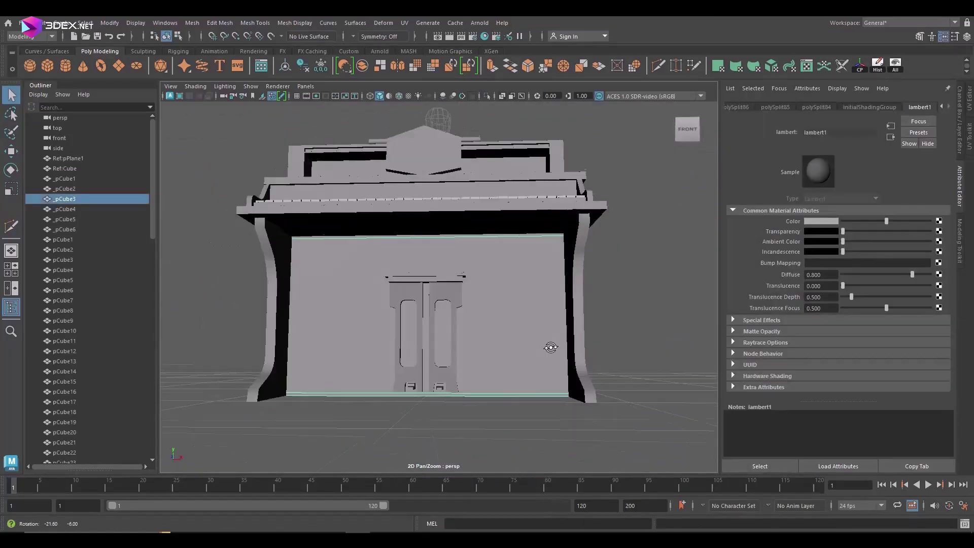
left_click(550, 349)
mouse_move(550, 348)
left_mouse_down("alt")
mouse_move(391, 381)
mouse_move(543, 229)
mouse_move(504, 215)
left_mouse_up("alt")
key("F10")
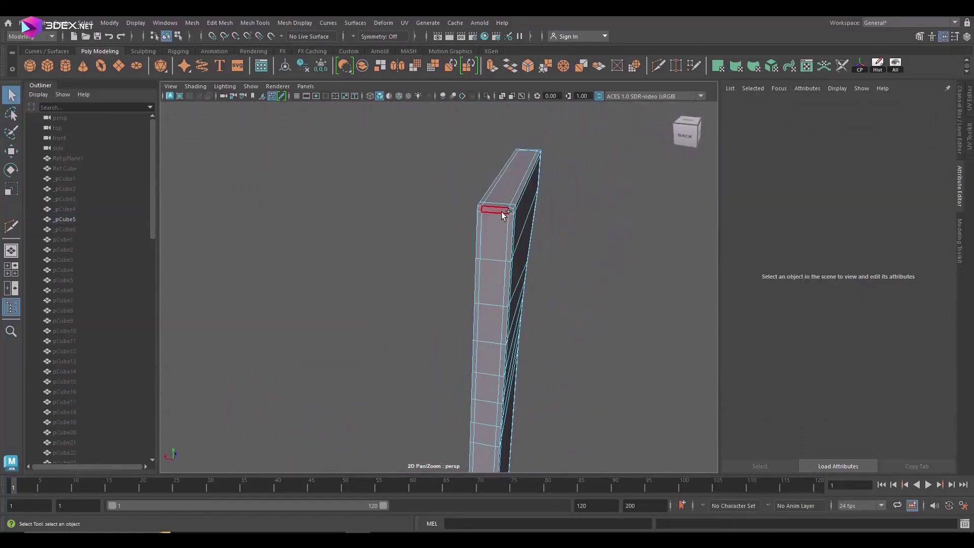
mouse_move(504, 415)
left_mouse_down("alt")
mouse_move(391, 191)
mouse_move(572, 283)
left_mouse_up("alt")
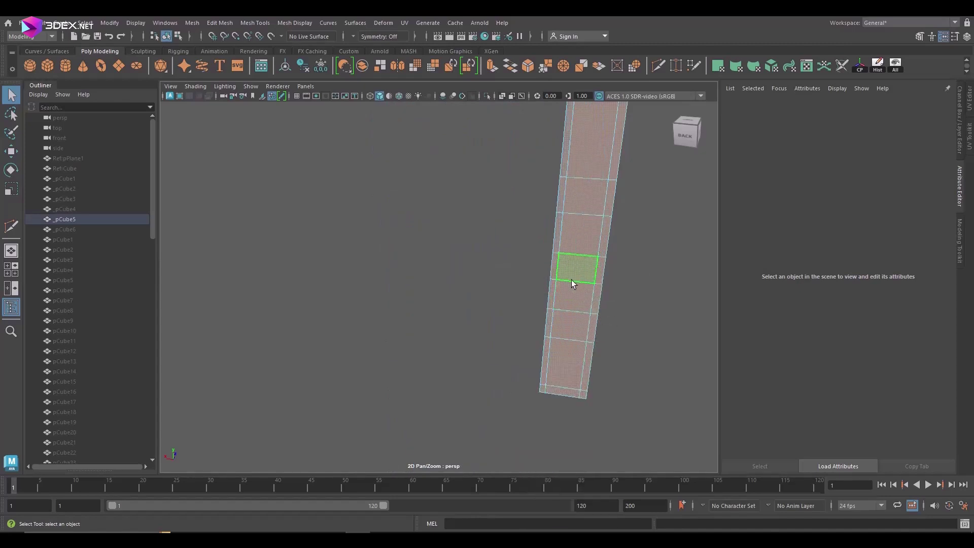
- Isolate the frame beam and examine its corners for holding edge loops
key("F8")
mouse_move(445, 223)
left_mouse_down("alt")
mouse_move(385, 253)
mouse_move(362, 288)
mouse_move(316, 283)
mouse_move(355, 244)
mouse_move(396, 260)
left_mouse_up("alt")
key("ctrl+shift+h")
key("q")
left_click(344, 250)
key("alt+h")
left_click(453, 320)
left_click_drag(452, 319, 609, 263, "alt")
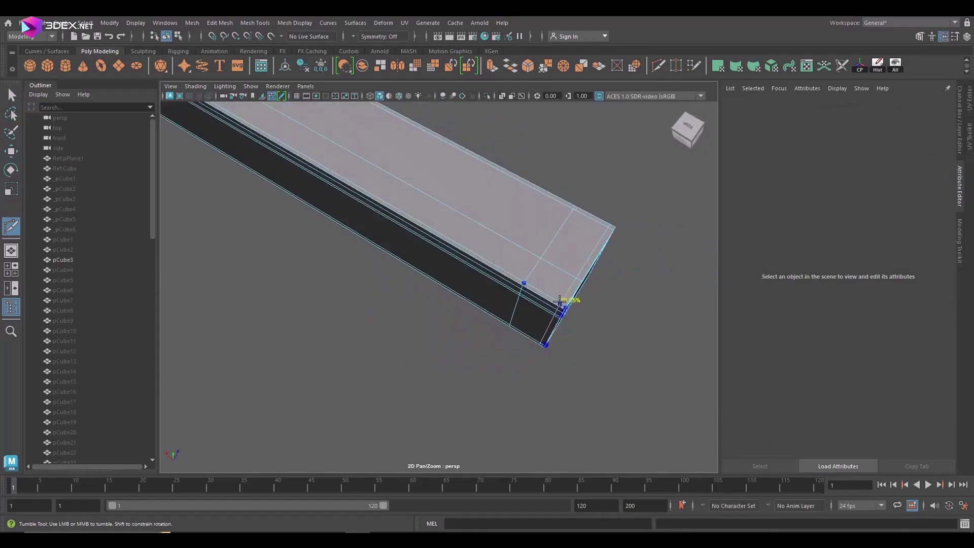
mouse_move(560, 301)
left_mouse_down("alt")
mouse_move(528, 333)
mouse_move(598, 244)
mouse_move(489, 374)
mouse_move(629, 344)
mouse_move(578, 274)
mouse_move(648, 420)
mouse_move(565, 348)
mouse_move(375, 357)
mouse_move(421, 365)
left_mouse_up("alt")
mouse_move(421, 365)
middle_mouse_down("alt")
mouse_move(580, 263)
mouse_move(260, 318)
mouse_move(238, 265)
middle_mouse_up("alt")
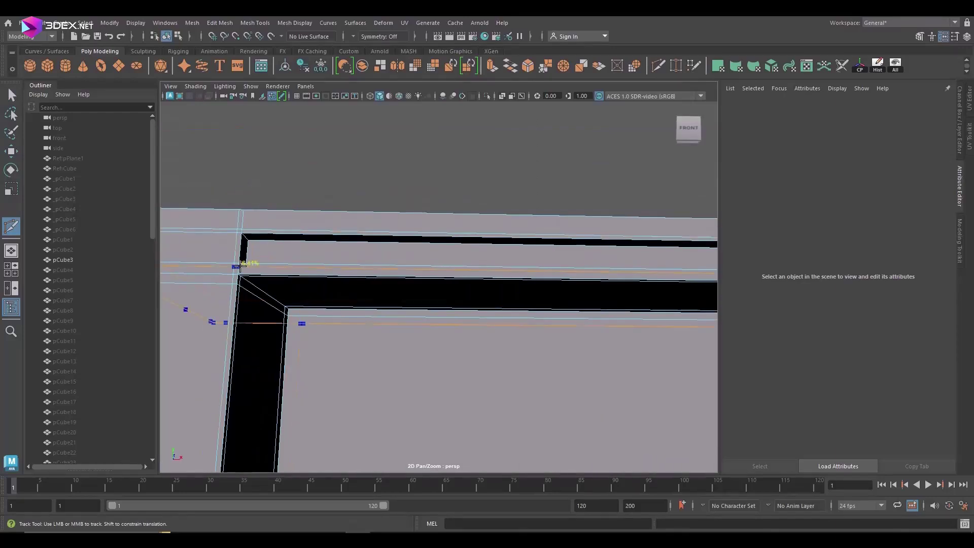
left_click_drag(238, 265, 475, 229, "alt")
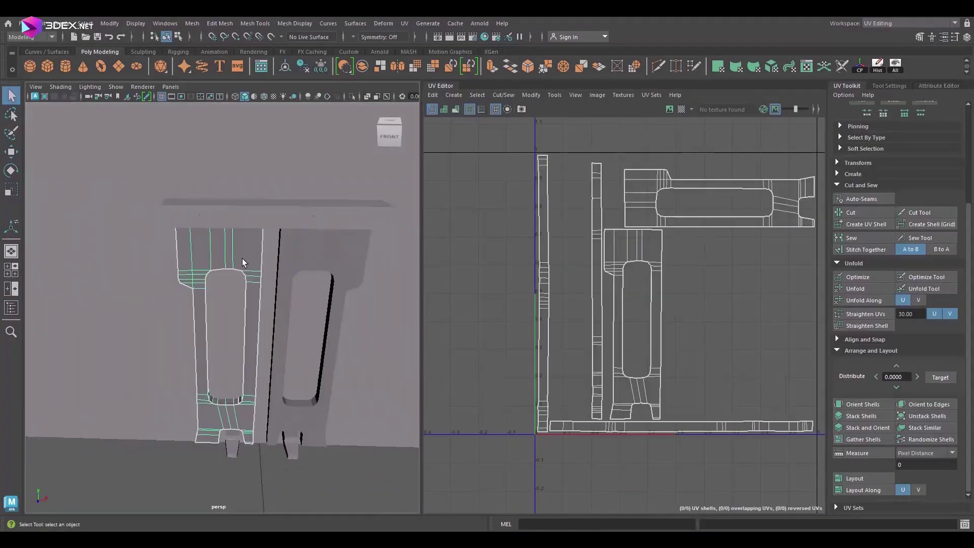
- Isolate and frame the stepped box at the bottom of the piano front
key("w")
scroll(311, 276, "up", 2)
scroll(282, 355, "up", 2)
scroll(278, 363, "down", 3)
scroll(253, 316, "up", 3)
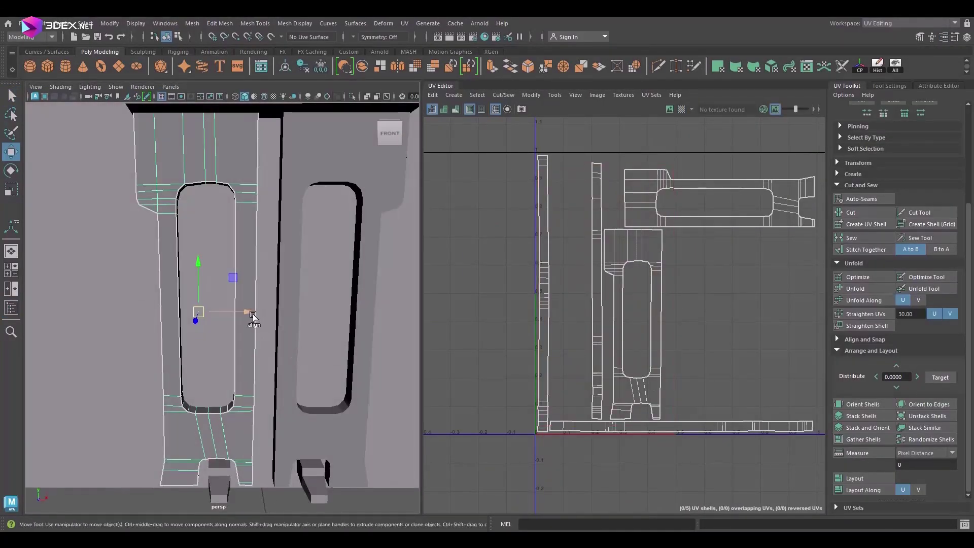
scroll(285, 330, "down", 3)
left_click_drag(361, 311, 305, 254, "alt")
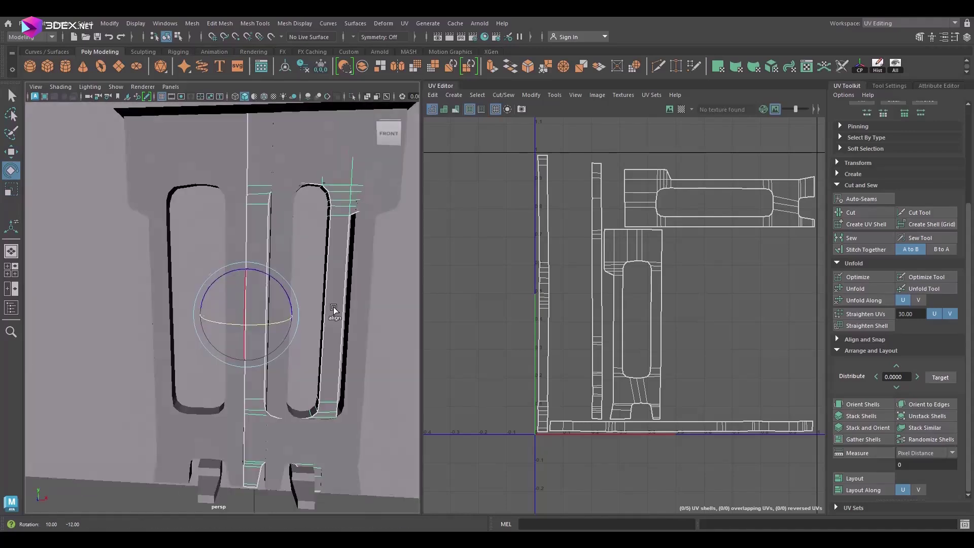
key("q")
scroll(770, 177, "down", 1)
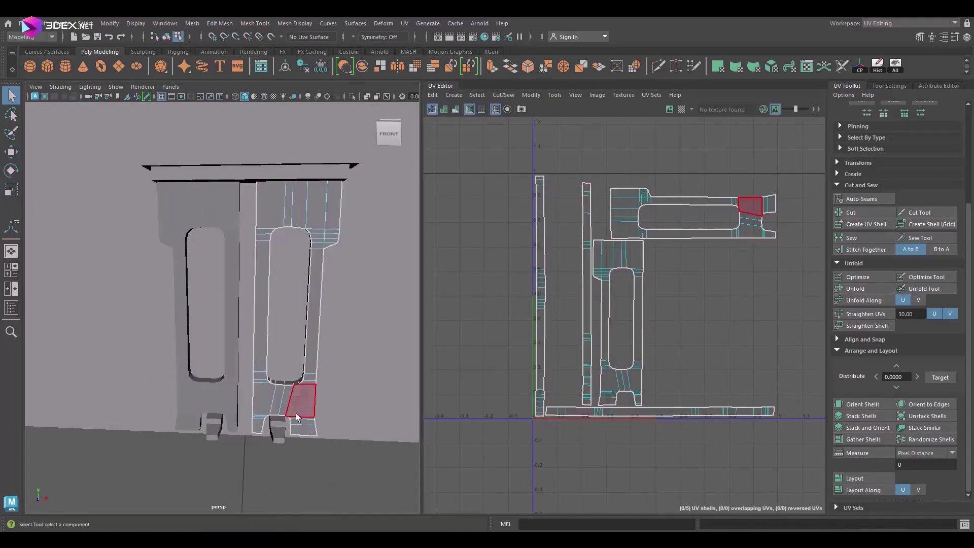
key("F8")
key("alt+h")
key("f")
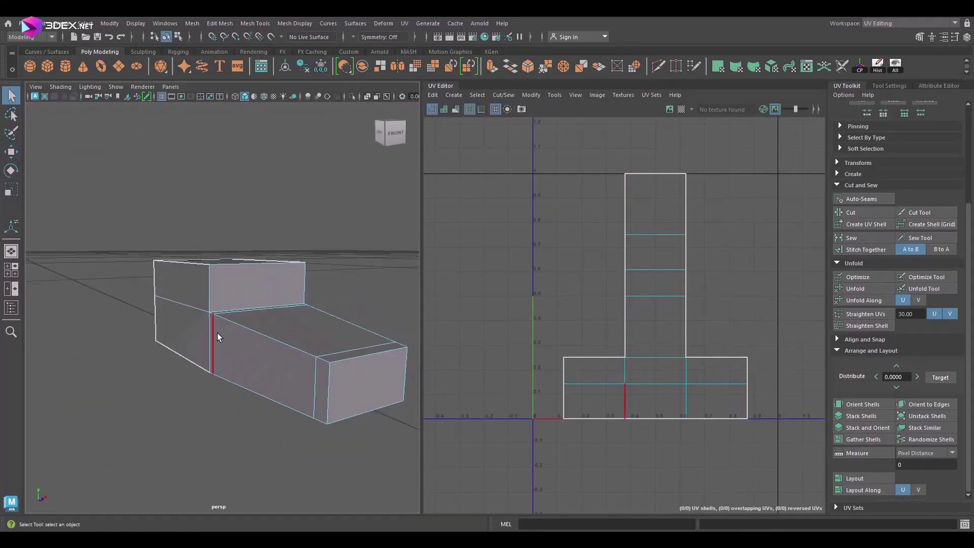
- Delete the extra edge and project planar UVs onto the stepped box
left_click(177, 355)
middle_click_drag(244, 374, 274, 344, "alt")
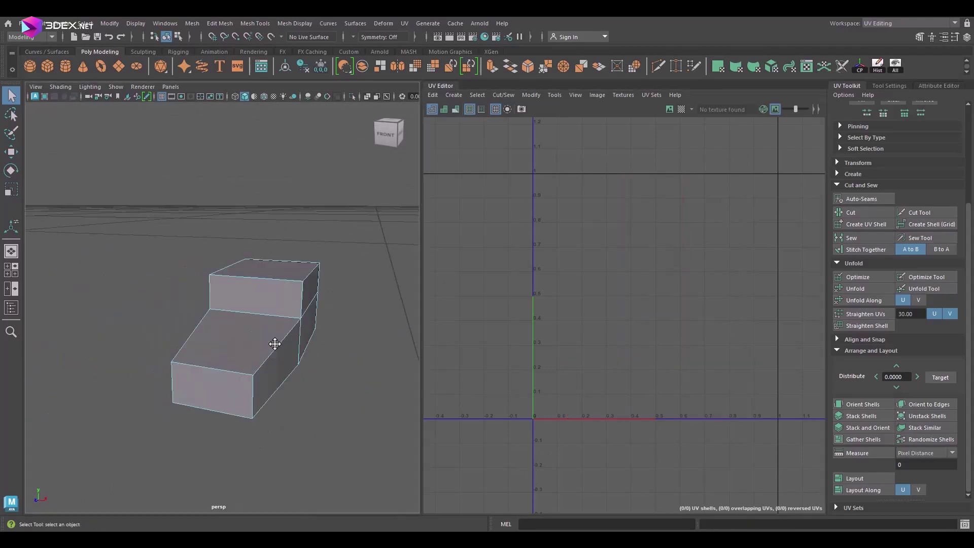
left_click(405, 23)
left_click(717, 326)
- Check the box in wireframe and cut UV seams from the right-click menu
mouse_move(310, 306)
left_mouse_down("alt")
mouse_move(65, 329)
mouse_move(159, 309)
mouse_move(351, 301)
mouse_move(224, 318)
left_mouse_up("alt")
key("4")
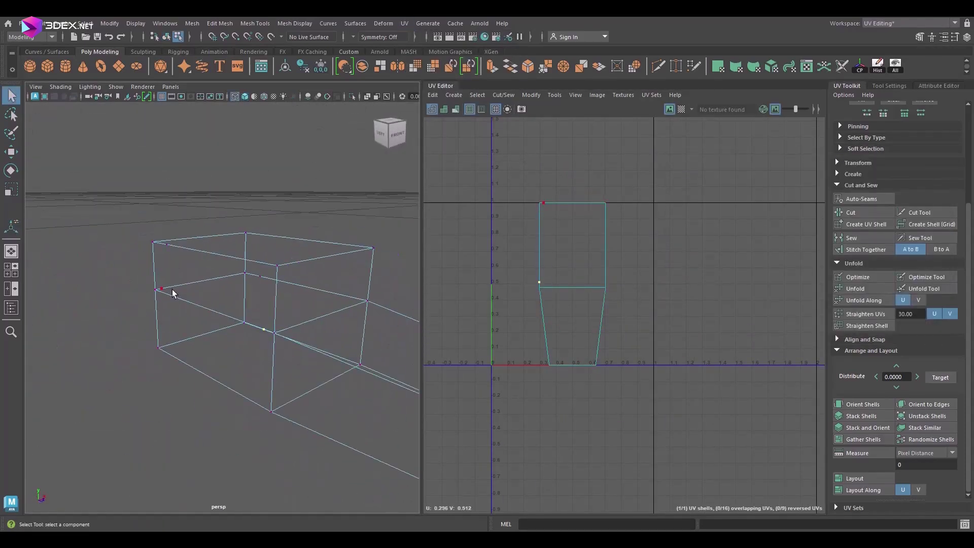
key("5")
left_click_drag(260, 228, 266, 314, "alt")
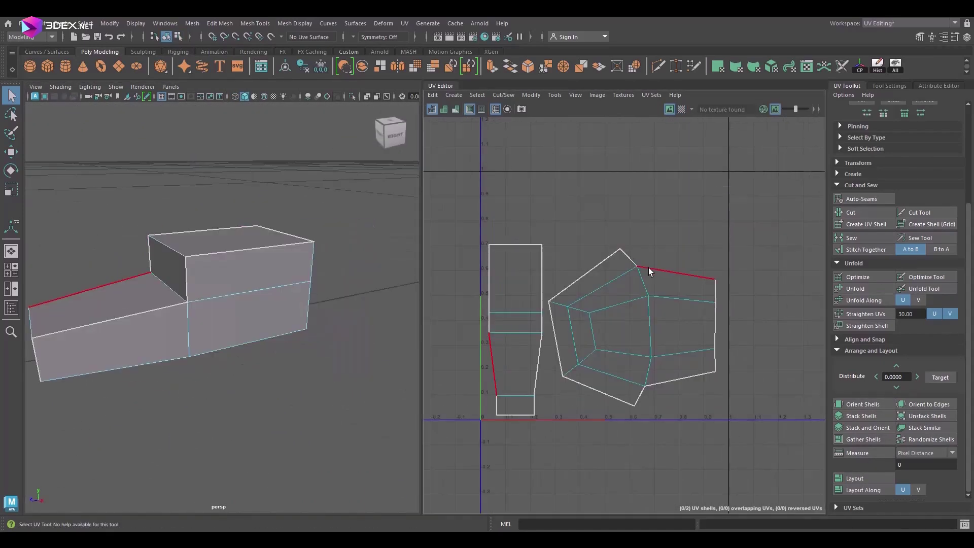
right_click(657, 318)
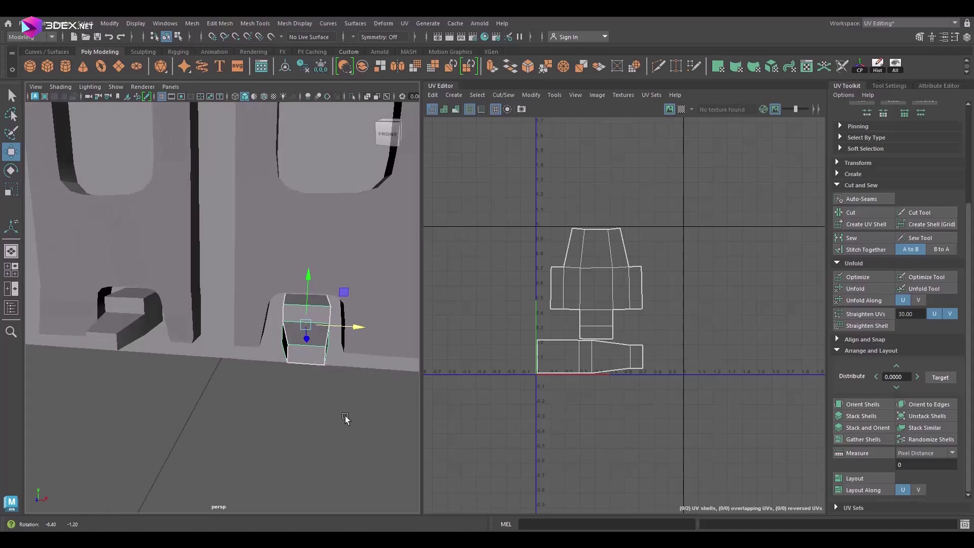
left_click_drag(345, 418, 404, 339, "alt")
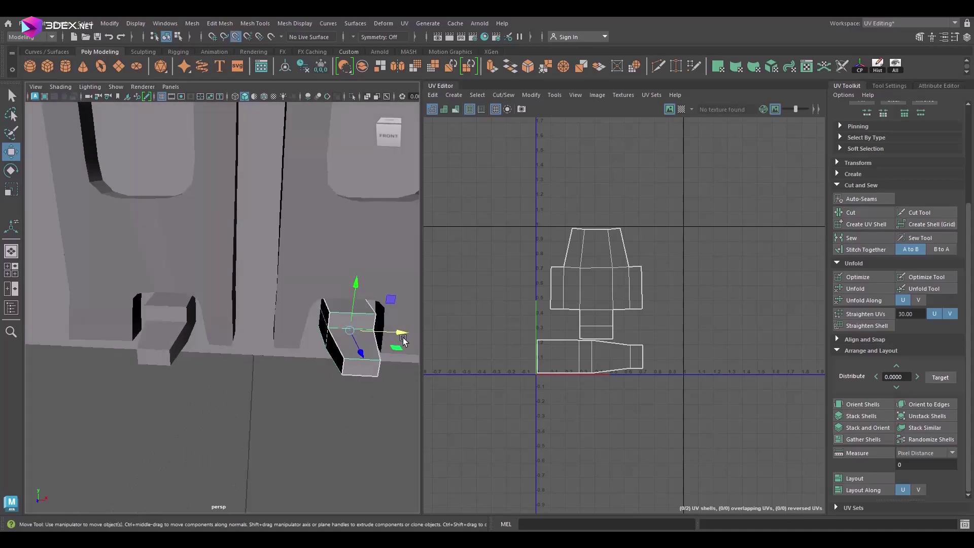
mouse_move(226, 428)
left_mouse_down("alt")
mouse_move(191, 334)
mouse_move(342, 445)
left_mouse_up("alt")
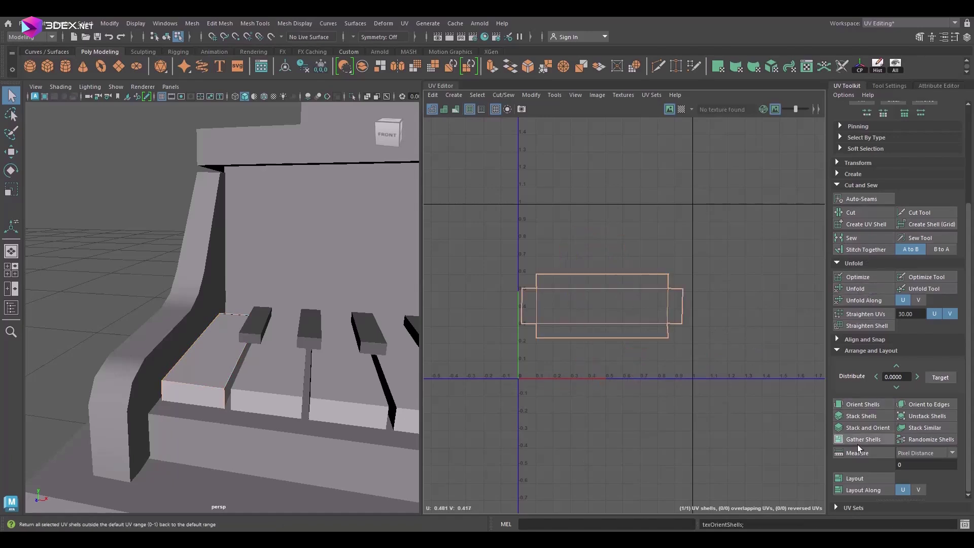
- Save the scene as LowUV.ma
left_click_drag(239, 375, 223, 349, "alt")
key("w")
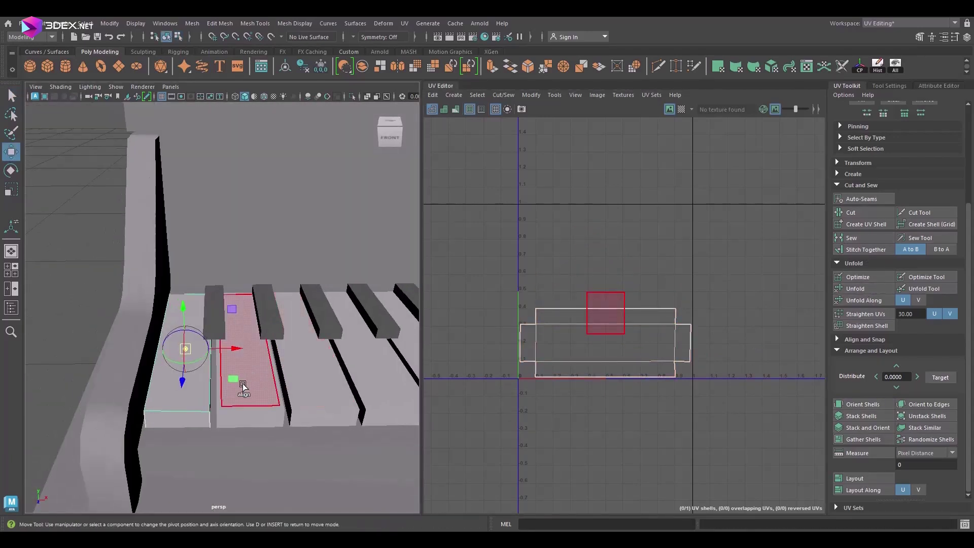
mouse_move(243, 386)
left_mouse_down("alt")
mouse_move(186, 379)
mouse_move(265, 309)
mouse_move(315, 306)
left_mouse_up("alt")
key("q")
key("ctrl+s")
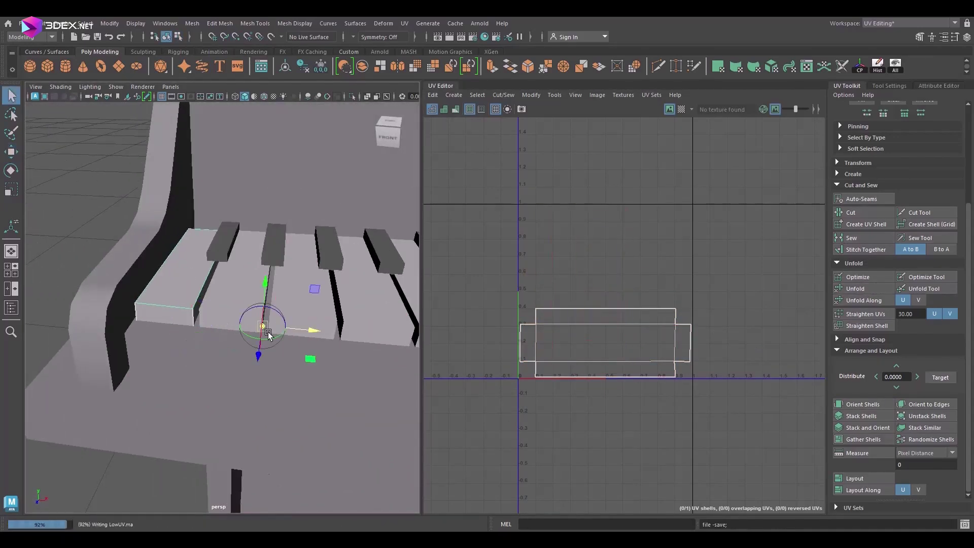
- Select white and black piano keys and turn their UV shells upright with Orient Shells
left_click_drag(333, 339, 191, 336, "alt")
key("q")
left_click(208, 328)
left_click_drag(304, 341, 141, 358, "alt")
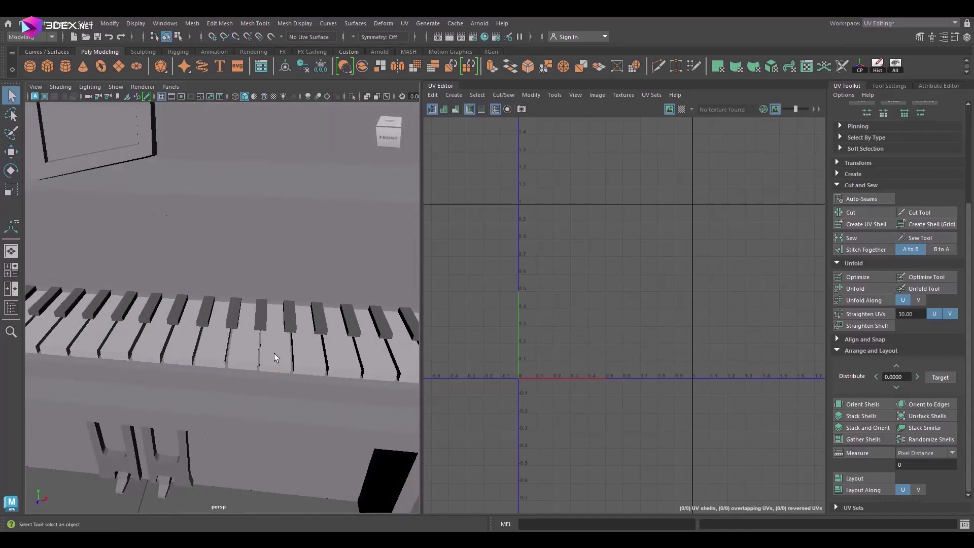
left_click_drag(274, 353, 189, 336, "alt")
left_click(190, 336)
left_click(300, 344)
key("f")
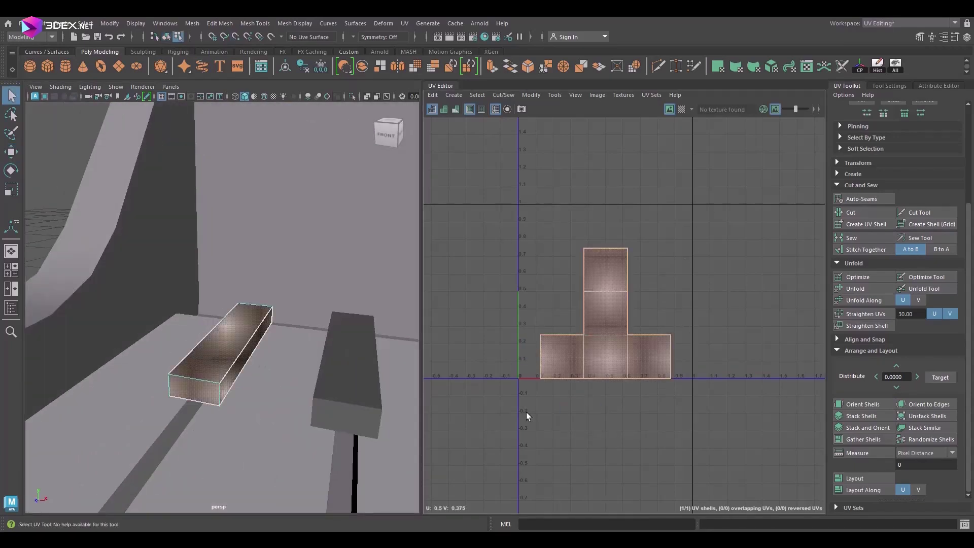
left_click(863, 404)
- Adjust the key's pivot, then select and frame the whole piano
left_click_drag(660, 355, 262, 280, "alt")
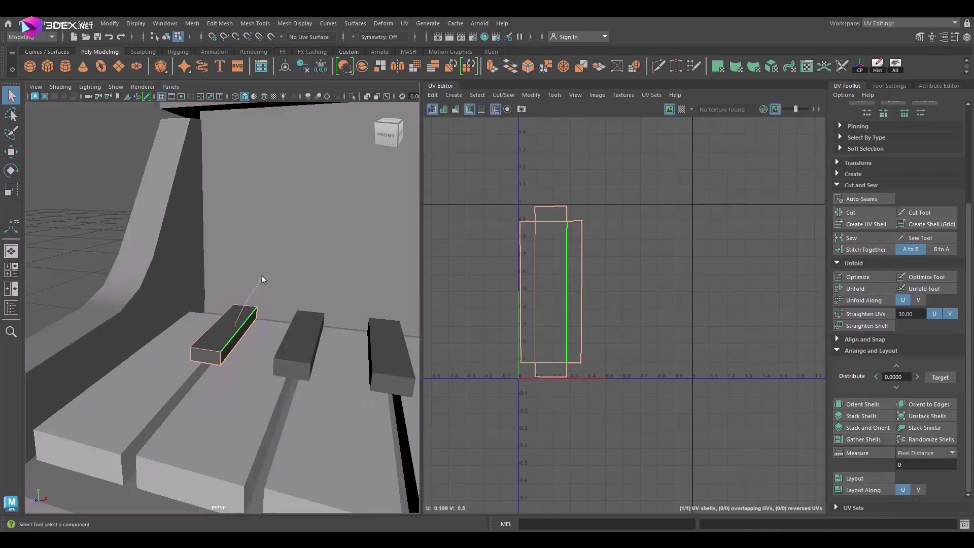
key("w")
mouse_move(228, 343)
left_mouse_down("alt")
mouse_move(339, 324)
mouse_move(254, 323)
mouse_move(290, 361)
left_mouse_up("alt")
key("d")
key("q")
scroll(325, 345, "down", 10)
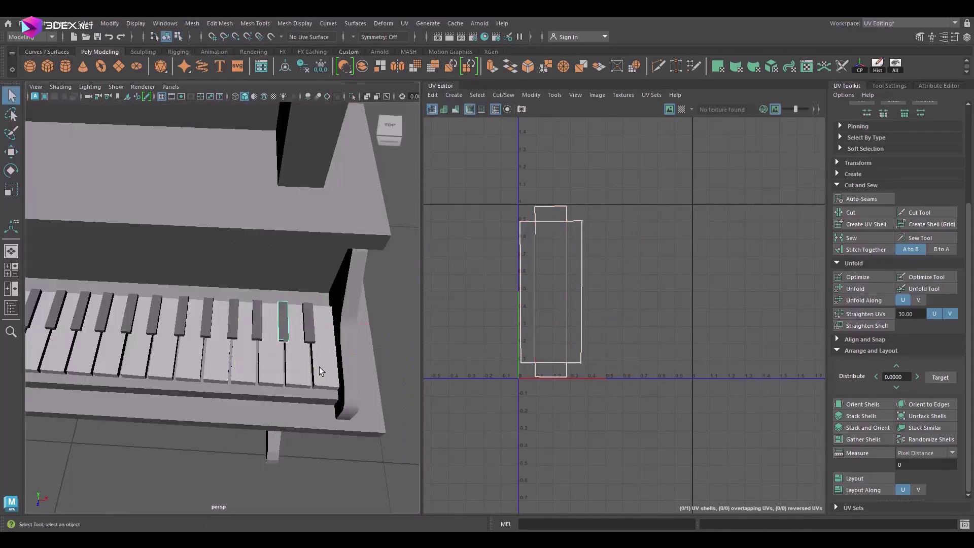
key("F8")
left_click(229, 304)
left_click_drag(355, 264, 411, 283, "alt")
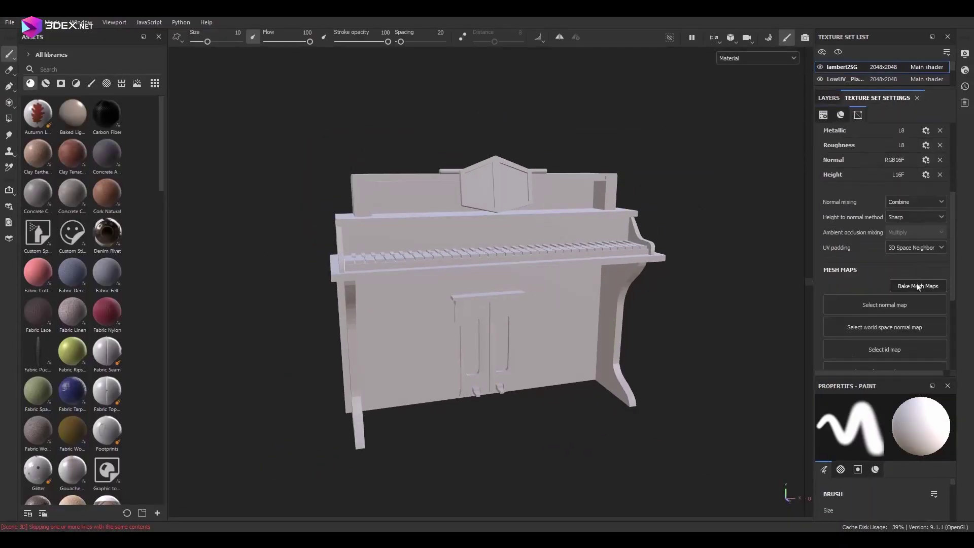
- Bake the piano's mesh maps and apply the Stylized wood material to it
left_click(918, 287)
left_click(617, 494)
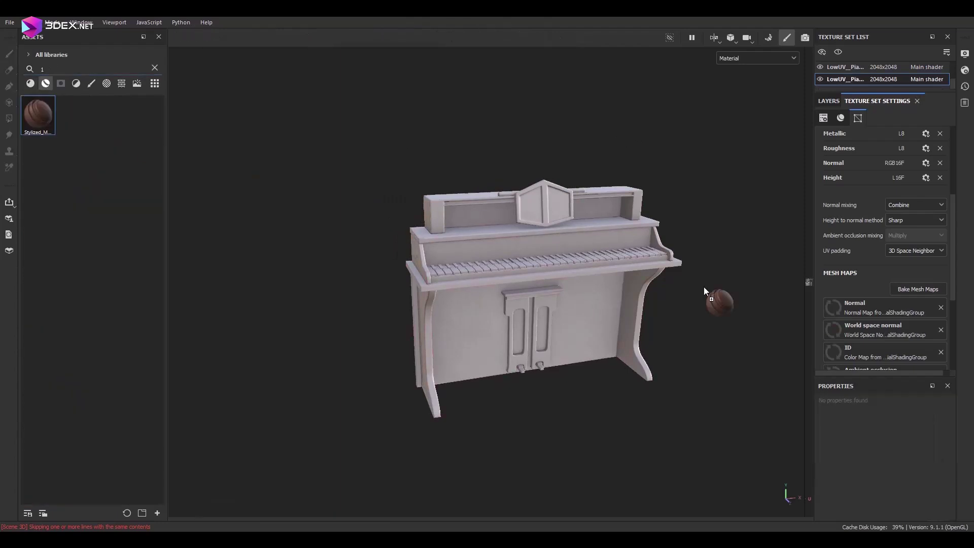
left_click_drag(704, 287, 835, 102)
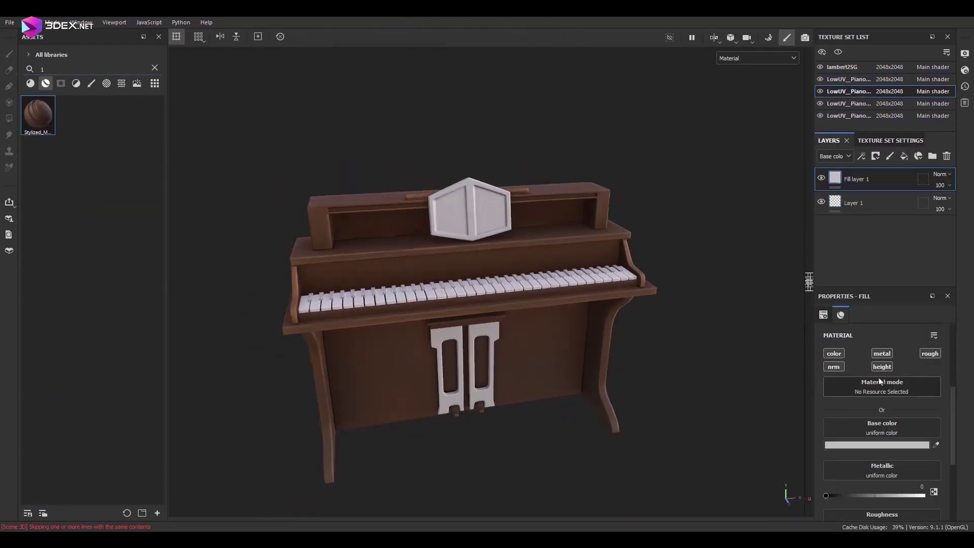
- Isolate the lambert2SG texture set and select its Extra_Curvature layer
left_click(842, 67)
key("1")
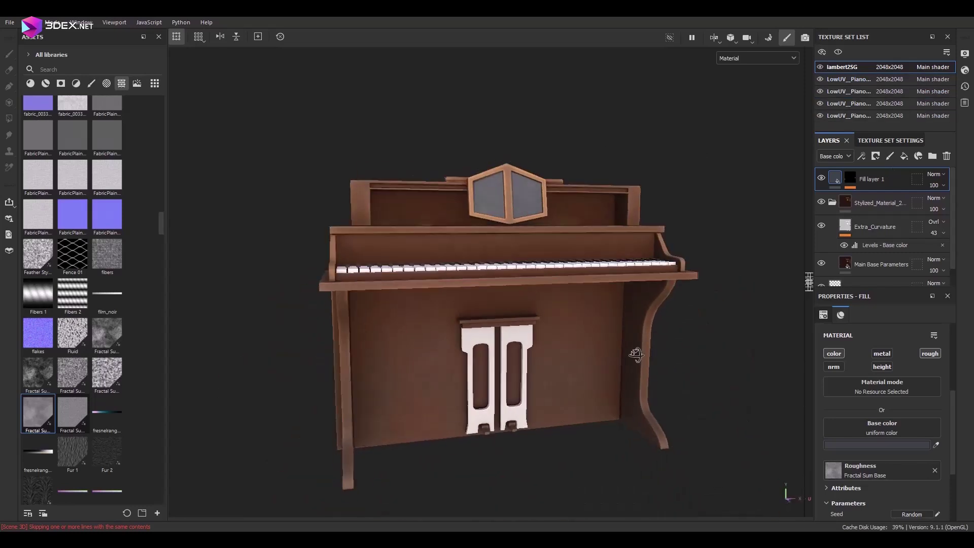
left_click(852, 220)
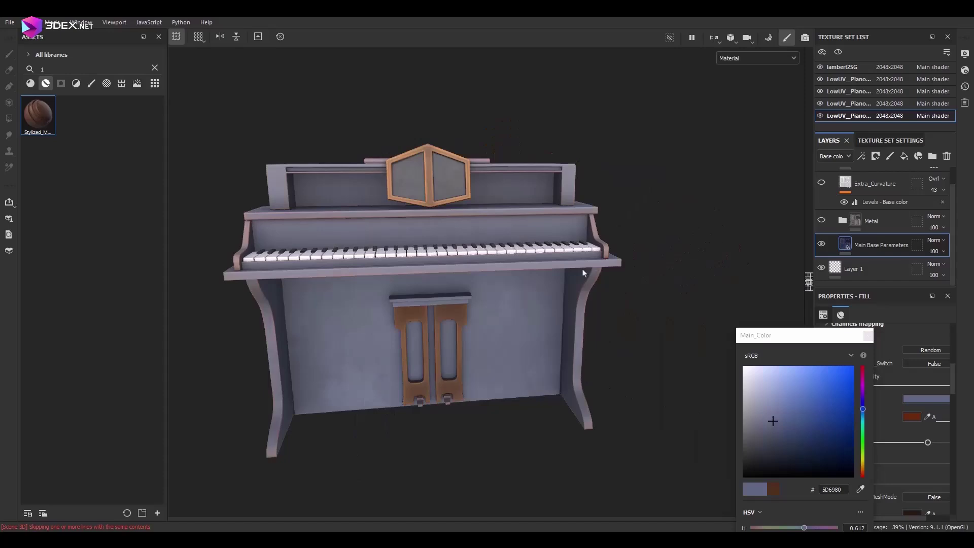
- Expand the stylized material's Metal group and check its top gradient colour
left_click_drag(582, 273, 832, 230, "alt")
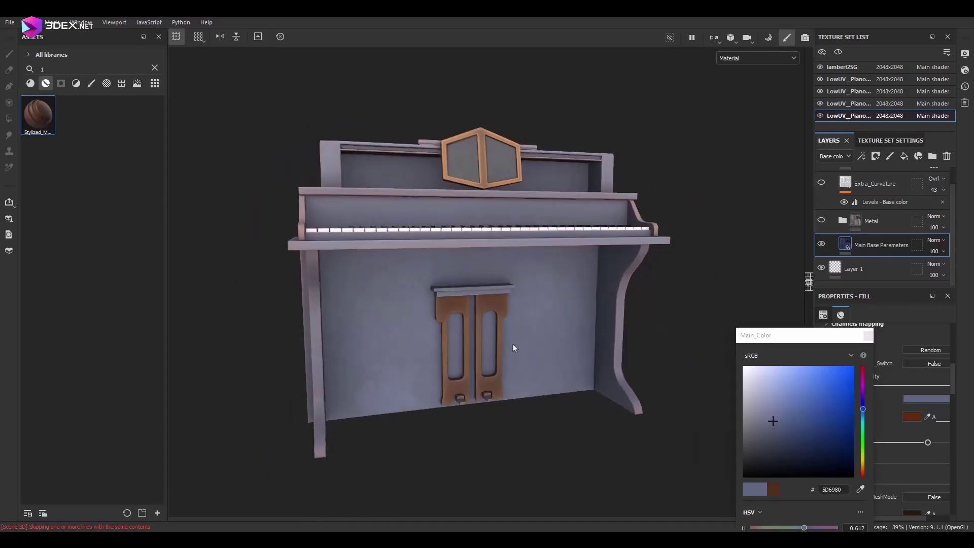
left_click(842, 220)
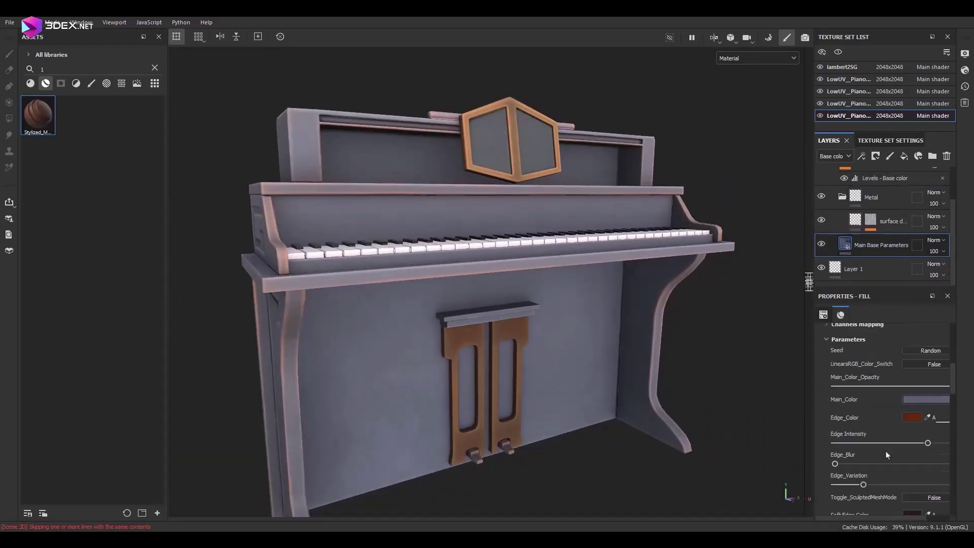
scroll(887, 455, "down", 5)
left_click(912, 440)
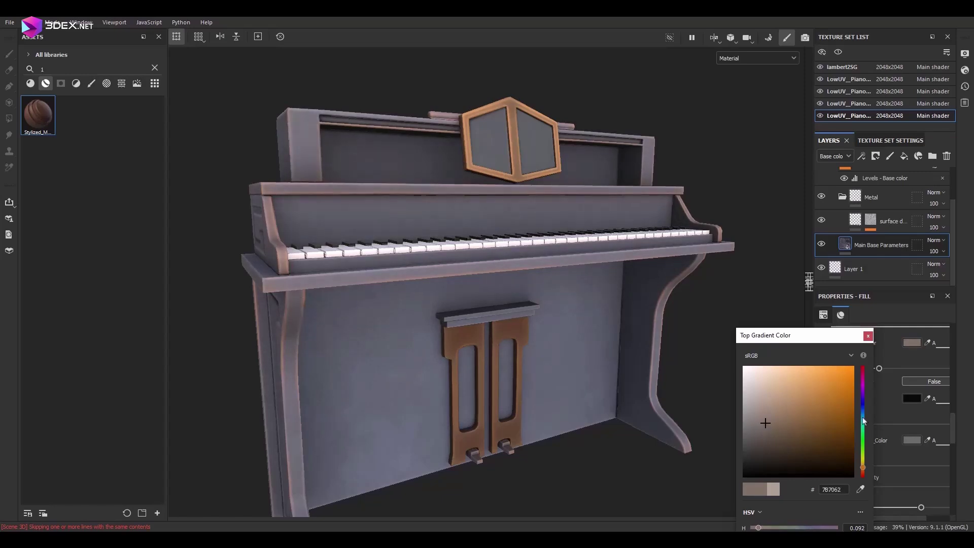
left_click(869, 336)
left_click(872, 223)
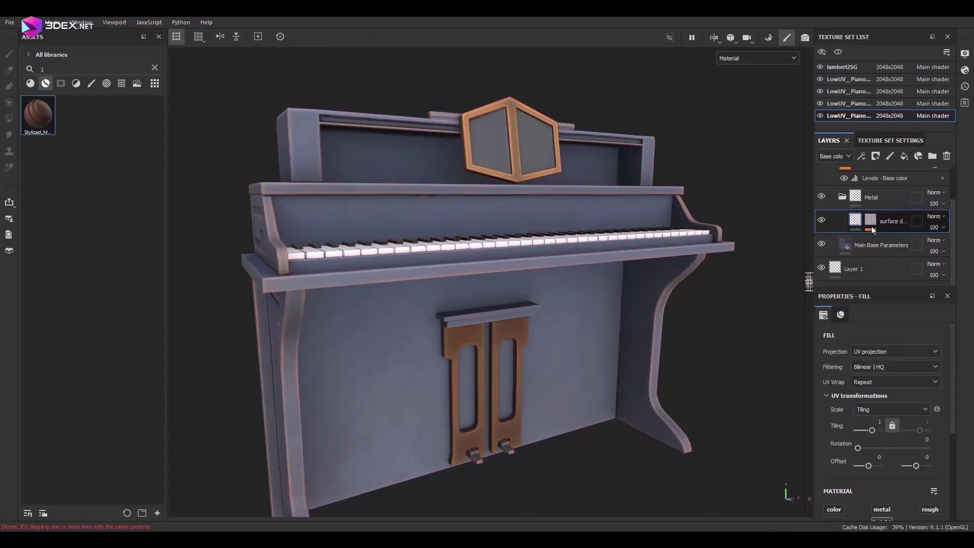
- Set Edge_Color to a dark gold-brown and add a black-masked fill layer on top
left_click(882, 246)
left_click(912, 417)
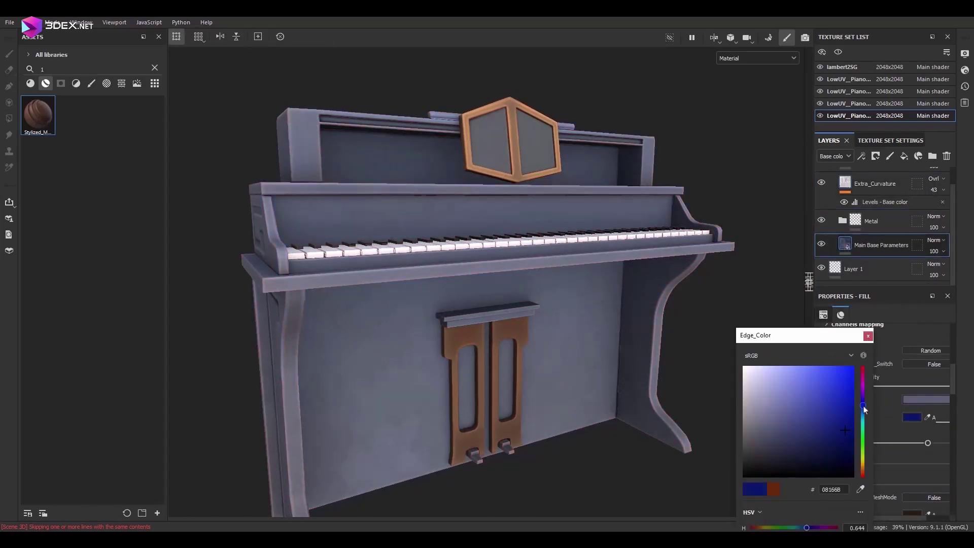
left_click_drag(862, 418, 863, 469)
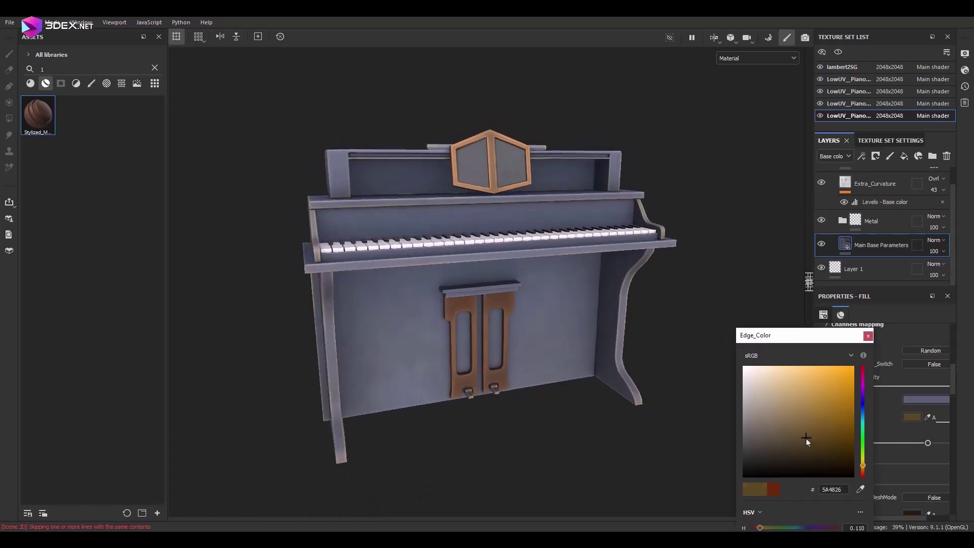
left_click_drag(807, 441, 780, 459)
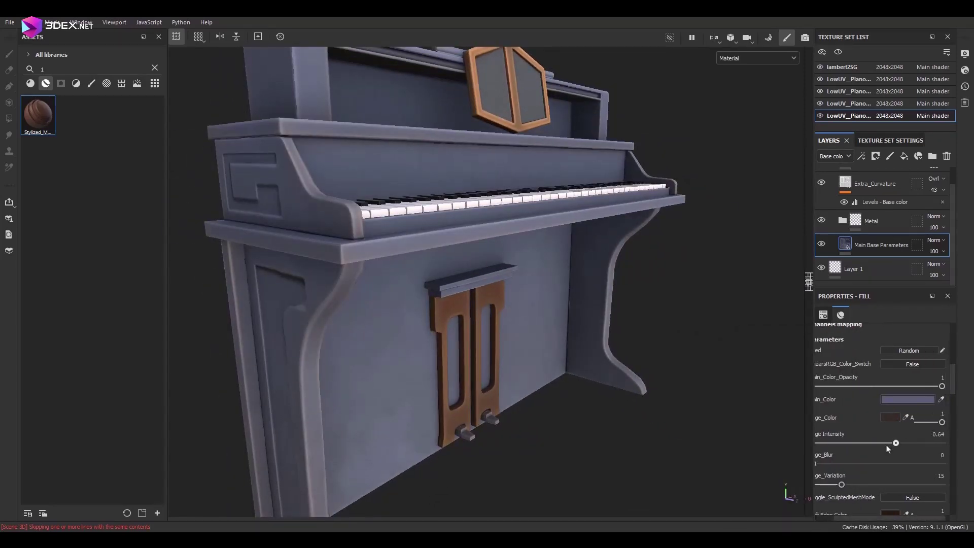
left_click(904, 155)
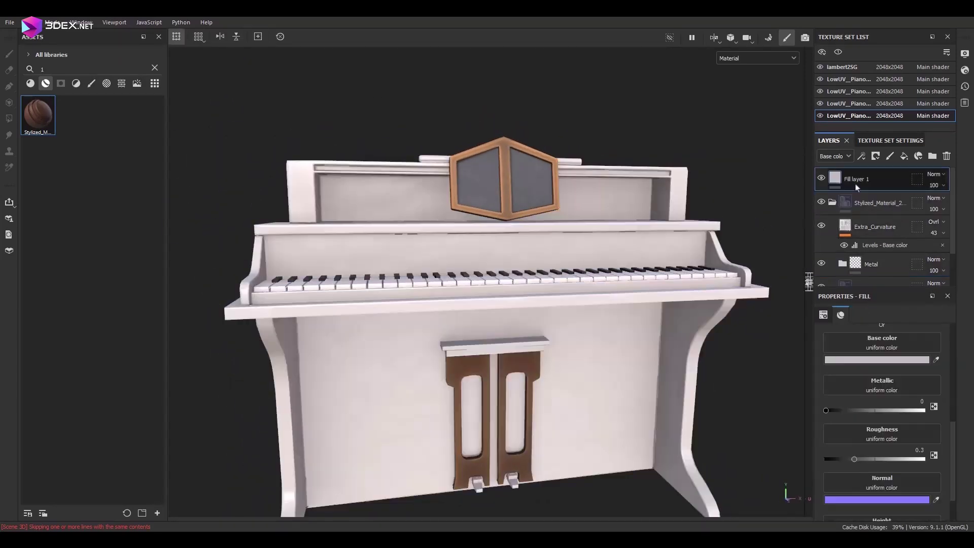
left_click(876, 156)
- Sample the fill colour from the piano and put Grunge Concrete Paint Leak in metallic at 0.47 contrast
left_click(936, 359)
left_click(616, 228)
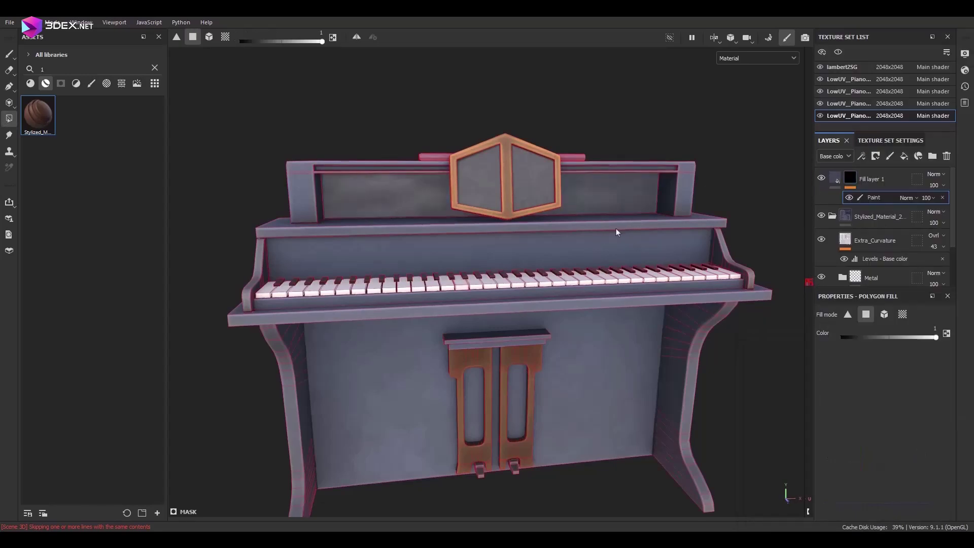
scroll(893, 431, "up", 3)
left_click(882, 353)
left_click(888, 472)
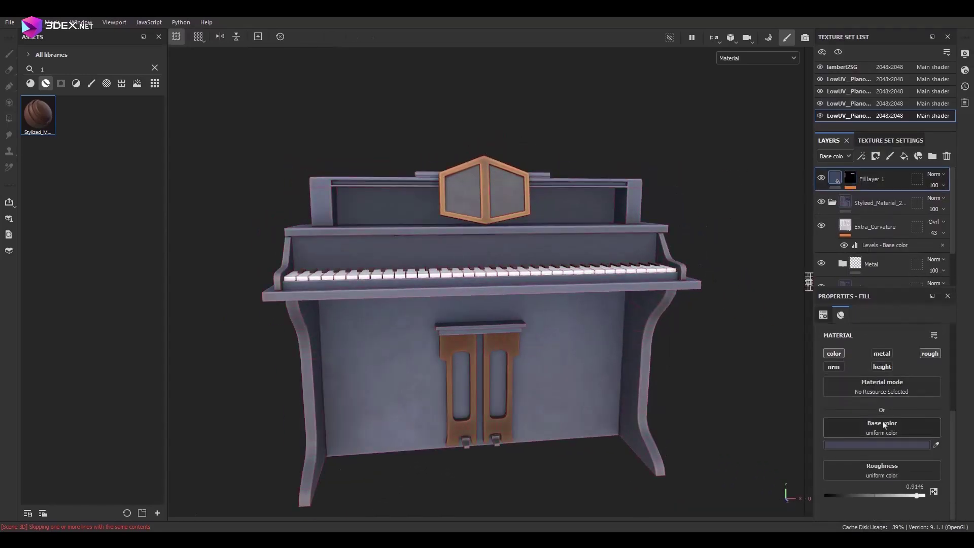
scroll(76, 305, "down", 5)
scroll(76, 304, "down", 5)
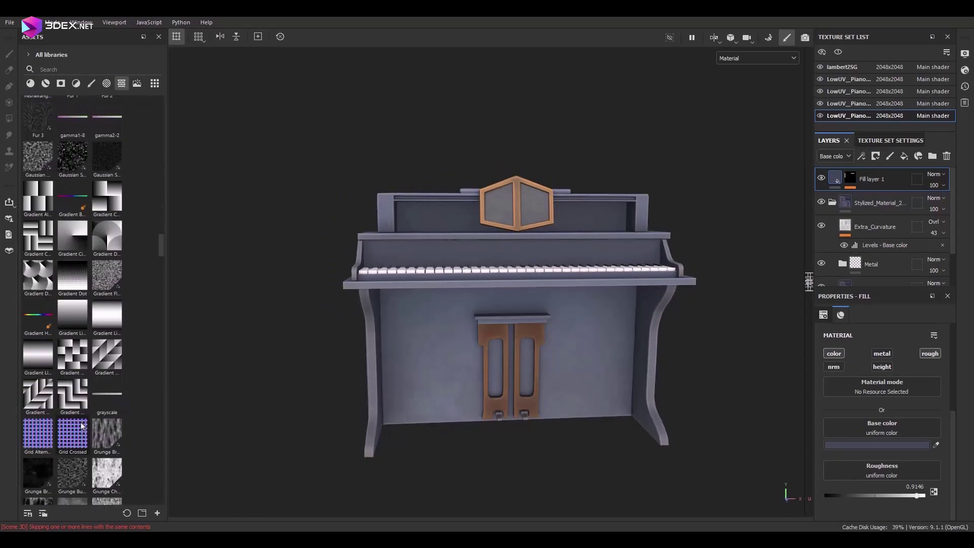
scroll(76, 304, "down", 5)
left_click_drag(107, 258, 883, 441)
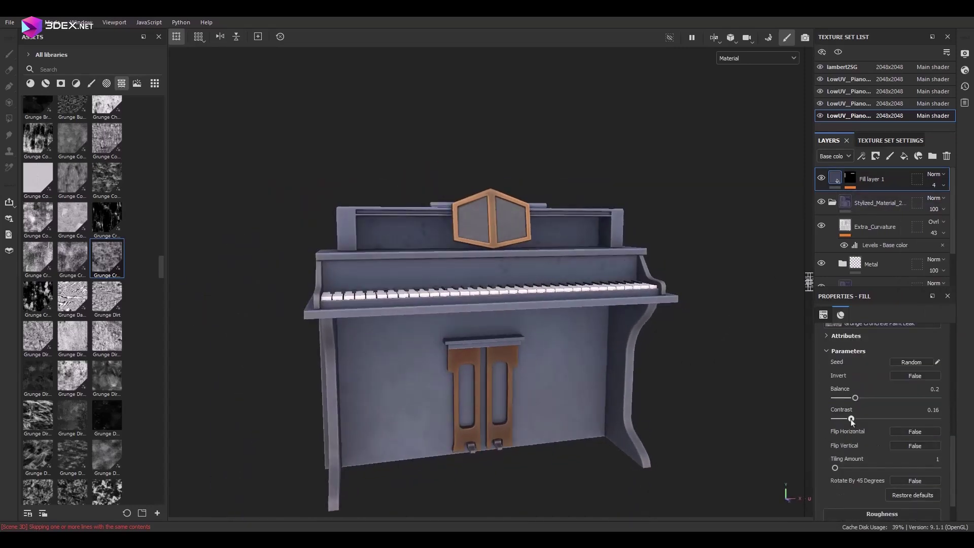
left_click_drag(851, 419, 883, 419)
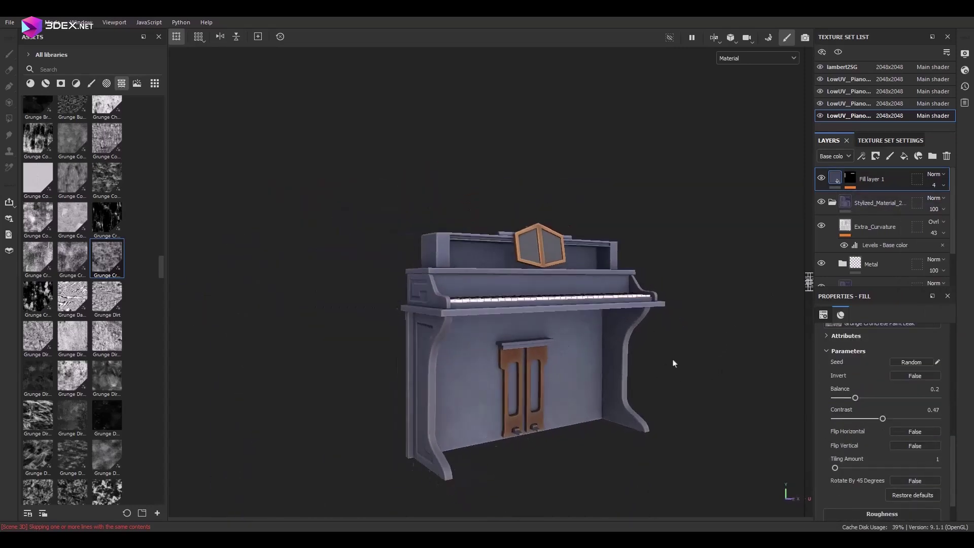
- Add a black-masked fill with roughness about 0.6 and Grunge Wipe Brushed in roughness at 0.99 balance
left_click_drag(675, 365, 654, 279, "alt")
right_click(828, 215)
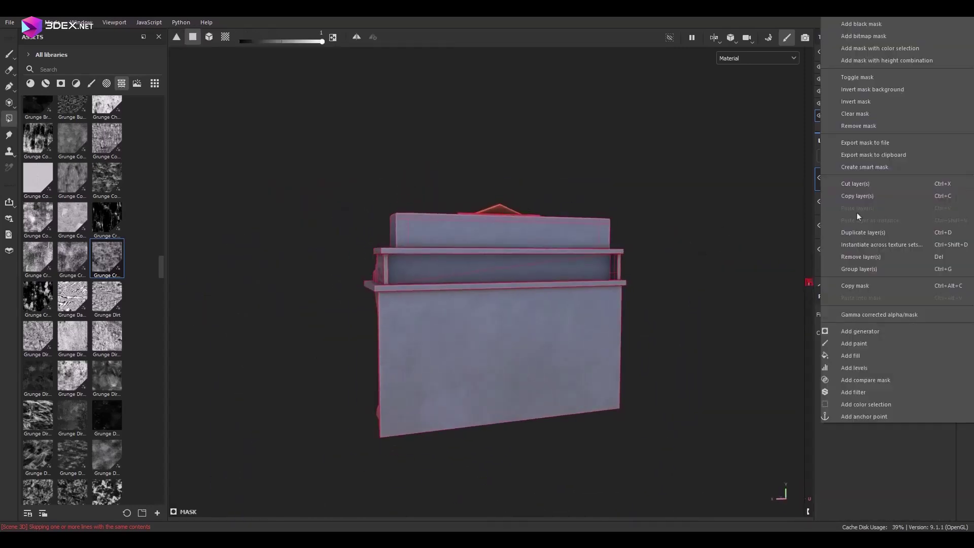
left_click(857, 213)
left_click(881, 345)
scroll(883, 406, "down", 1)
left_click_drag(826, 426, 903, 426)
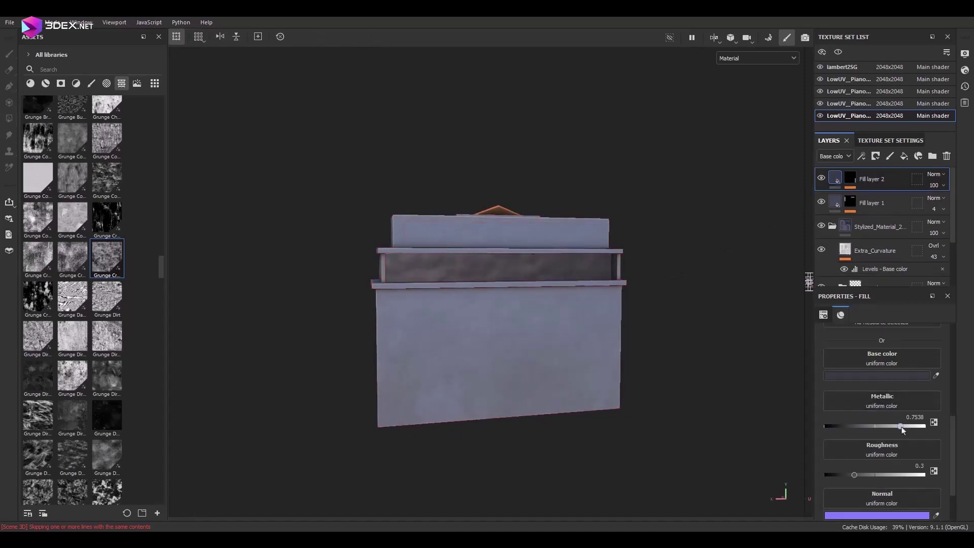
left_click(877, 455)
left_click(680, 359)
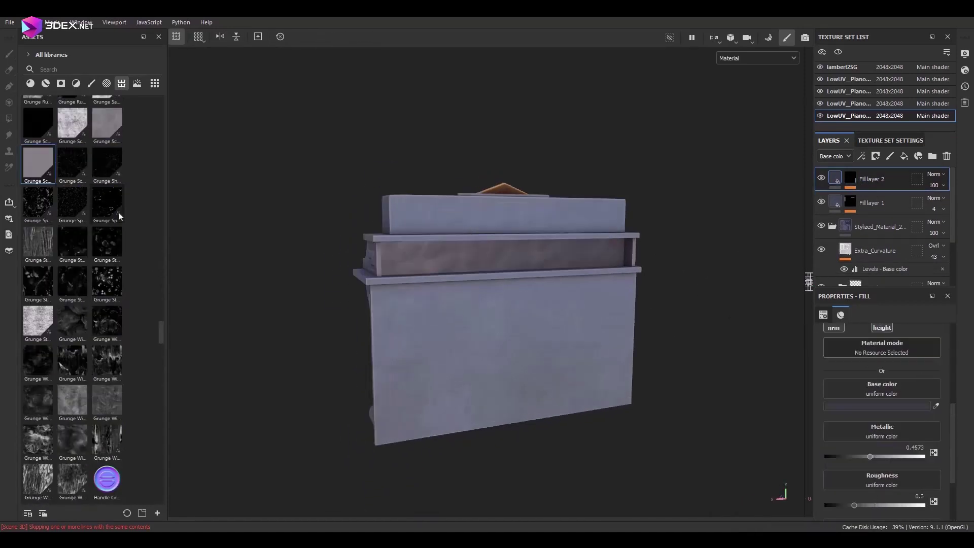
scroll(889, 406, "down", 5)
left_click_drag(872, 500, 890, 500)
left_click_drag(546, 370, 907, 395, "alt")
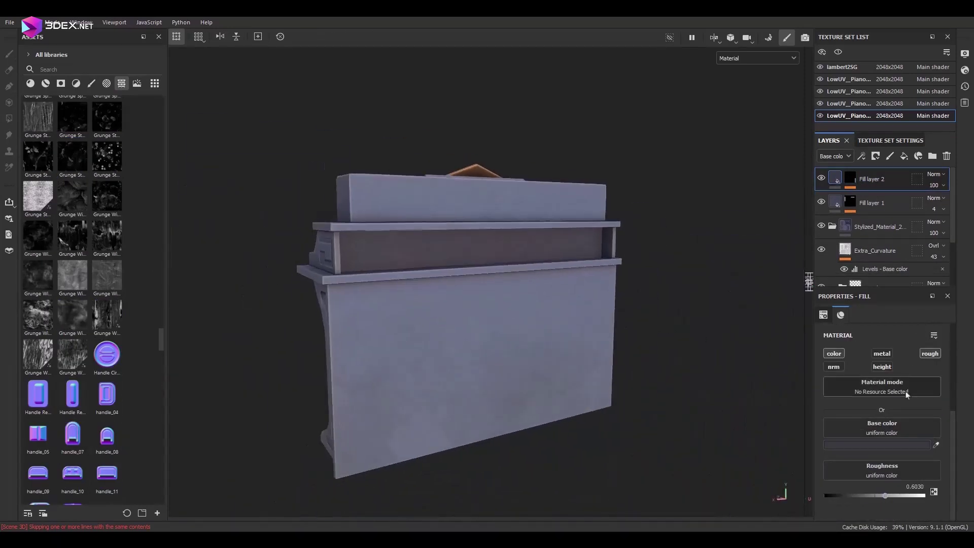
mouse_move(897, 450)
left_mouse_down()
mouse_move(908, 471)
mouse_move(936, 445)
left_mouse_up()
mouse_move(509, 378)
left_mouse_down("alt")
mouse_move(559, 381)
mouse_move(463, 320)
mouse_move(510, 361)
left_mouse_up("alt")
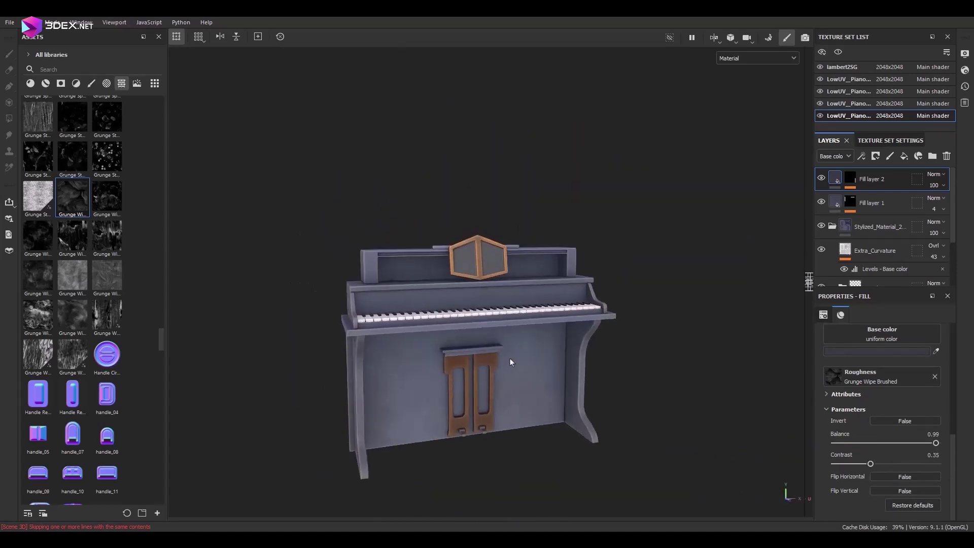
- Add a third masked fill in dark blue-grey with roughness about 0.7, then select Fill layers 1–3
left_click(905, 155)
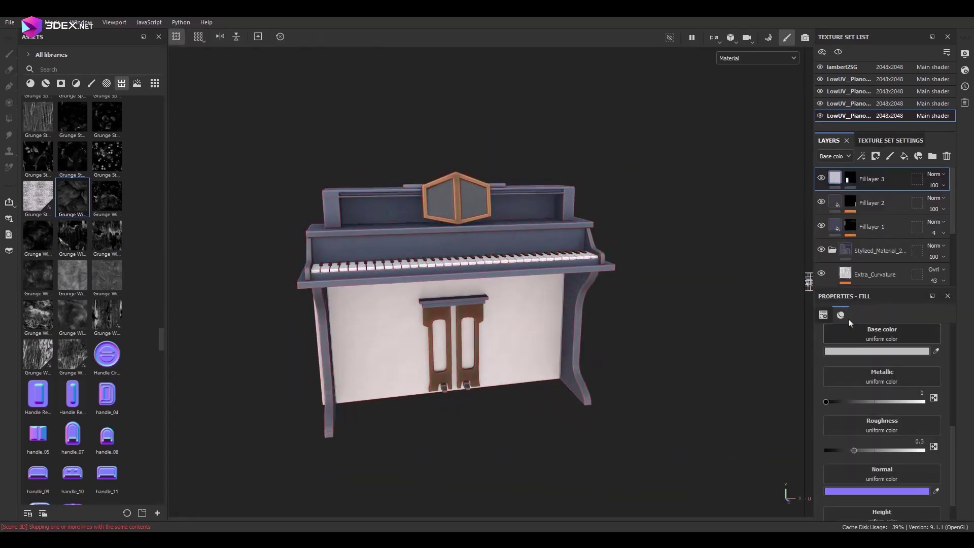
left_click_drag(538, 305, 576, 283, "alt")
left_click_drag(741, 392, 619, 446, "alt")
left_click(877, 472)
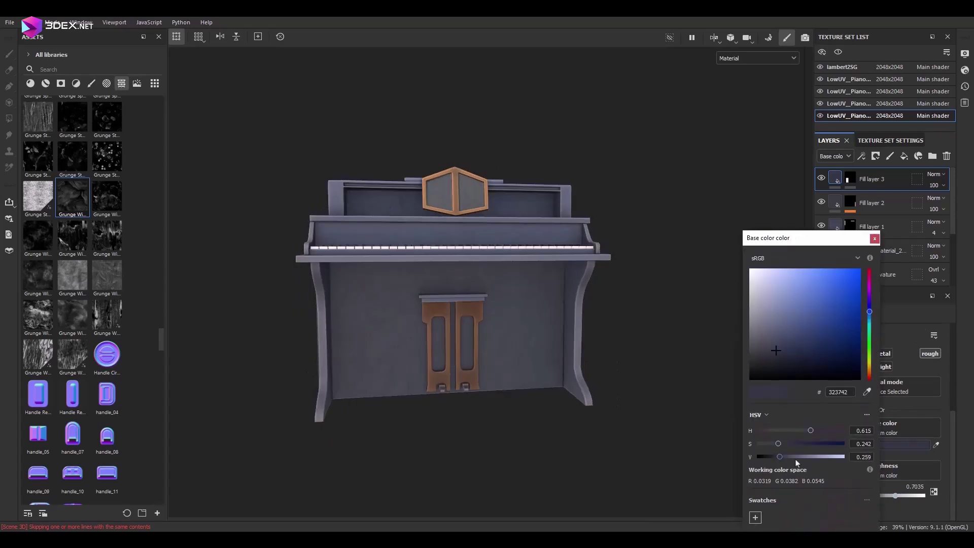
left_click_drag(862, 496, 896, 495)
left_click_drag(660, 284, 695, 246, "alt")
left_click(873, 226, "shift")
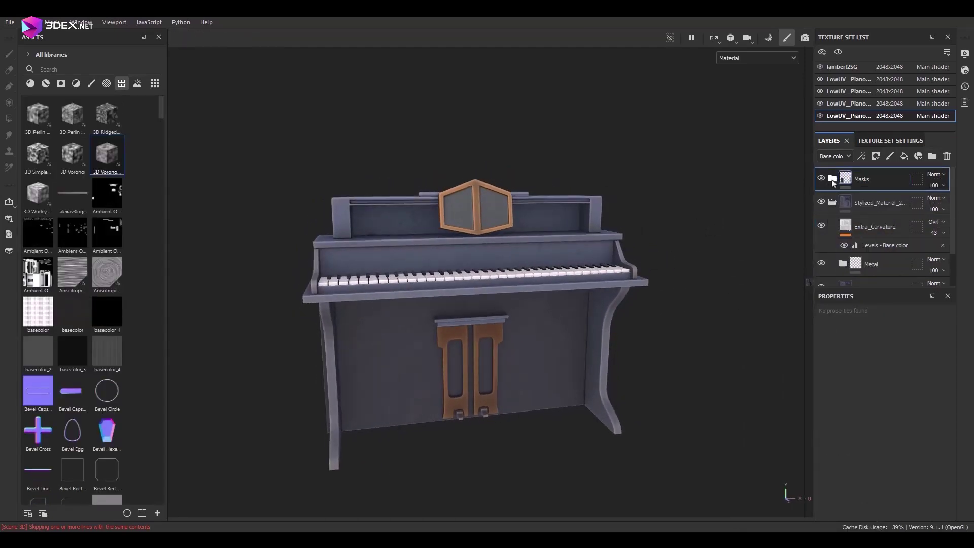
- Polygon-fill the body faces and add the Stylized wood material with a black mask
mouse_move(315, 483)
left_mouse_down()
mouse_move(673, 245)
mouse_move(772, 255)
left_mouse_up()
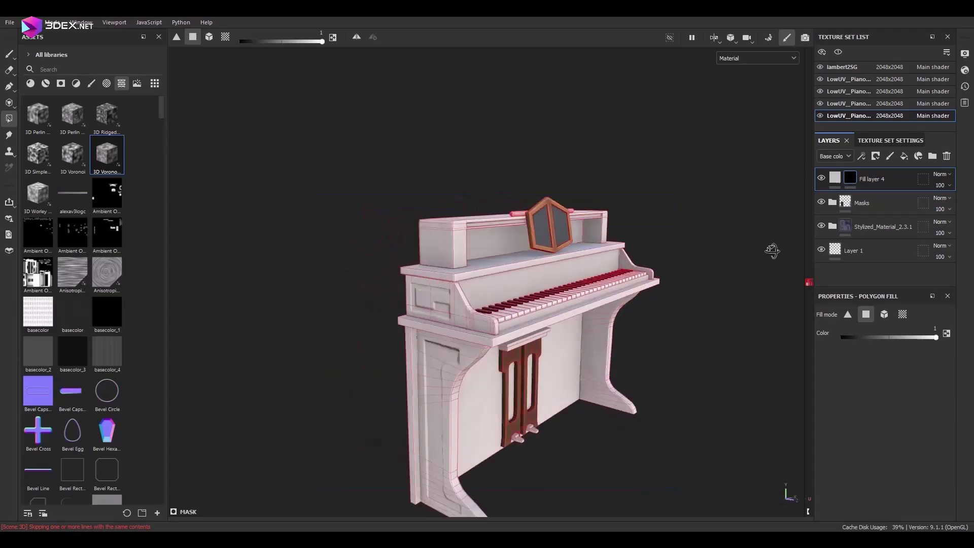
mouse_move(282, 489)
left_mouse_down()
mouse_move(687, 289)
mouse_move(680, 340)
left_mouse_up()
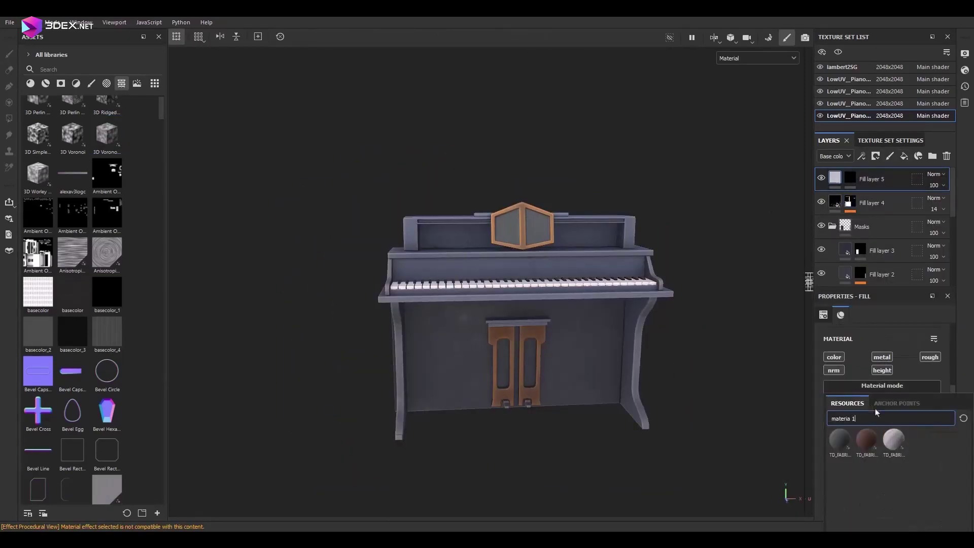
left_click_drag(37, 113, 849, 177)
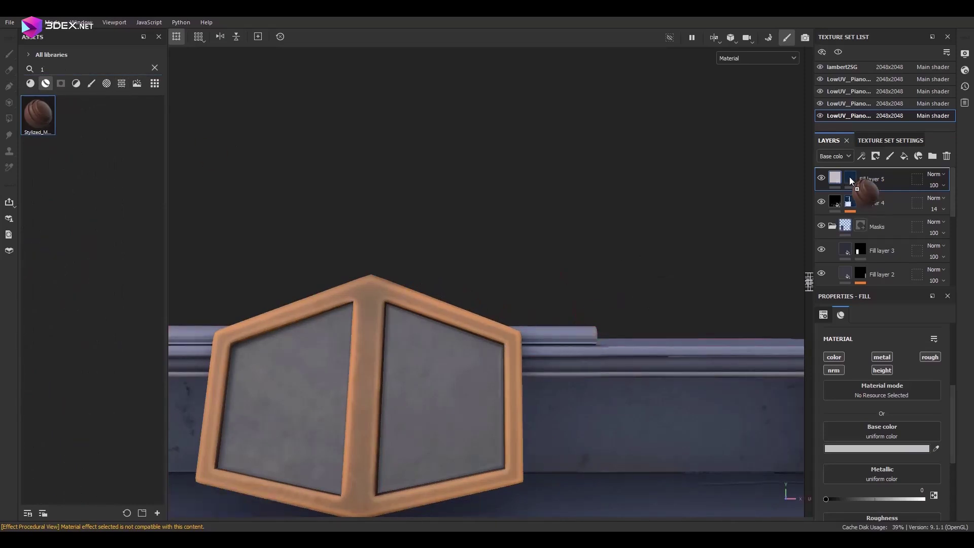
right_click(835, 178)
left_click(862, 194)
key("4")
scroll(263, 218, "up", 3)
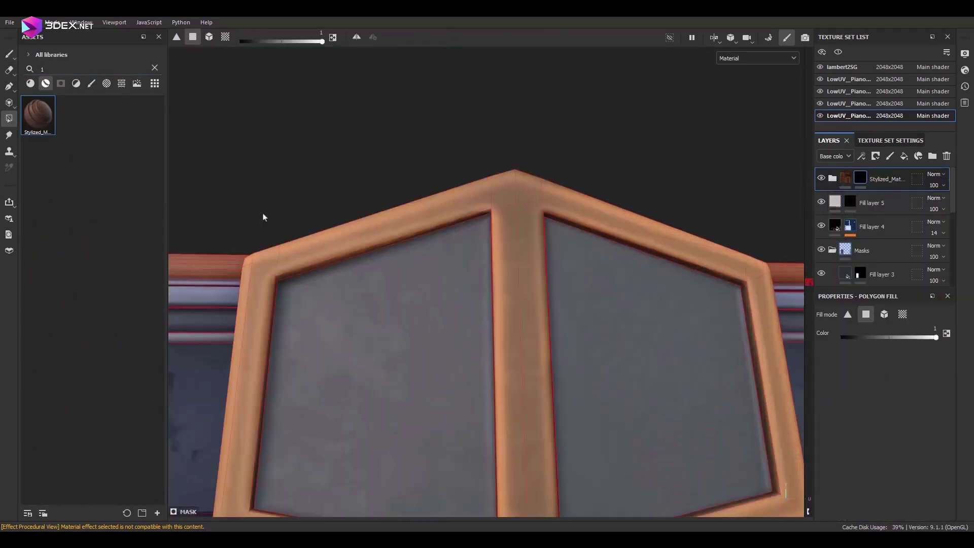
mouse_move(263, 217)
left_mouse_down("alt")
mouse_move(471, 215)
mouse_move(519, 272)
mouse_move(421, 228)
mouse_move(463, 247)
mouse_move(267, 370)
mouse_move(376, 389)
mouse_move(556, 291)
mouse_move(558, 262)
mouse_move(652, 244)
left_mouse_up("alt")
key("1")
- Give the new fill layer a black mask and a 4D545F base colour
right_click(838, 175)
left_click(863, 184)
key("4")
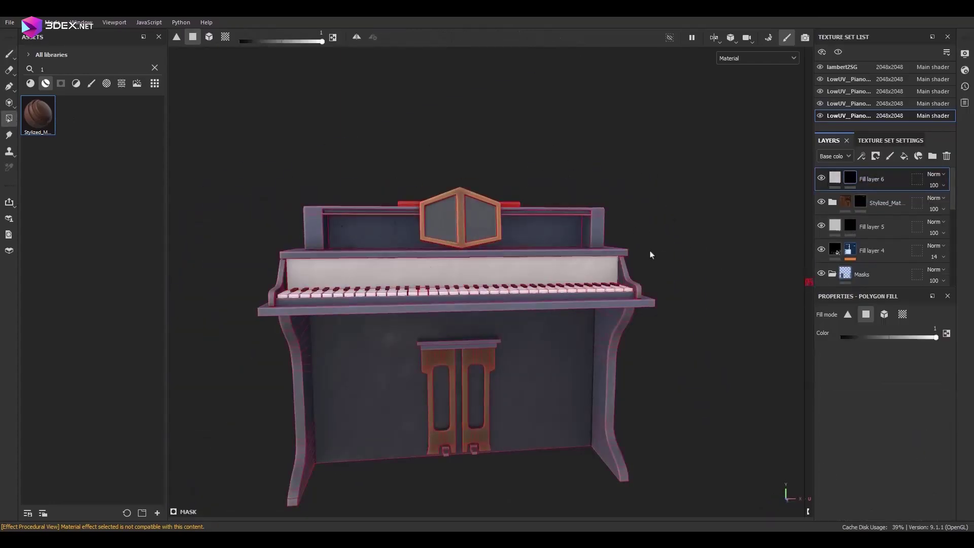
left_click(872, 178)
left_click(903, 449)
left_click(768, 297)
left_click(866, 275)
- Put the Dirt 1 texture in Fill layer 6's metallic channel and adjust further fill settings
left_click(871, 197)
left_click_drag(558, 254, 508, 264, "alt")
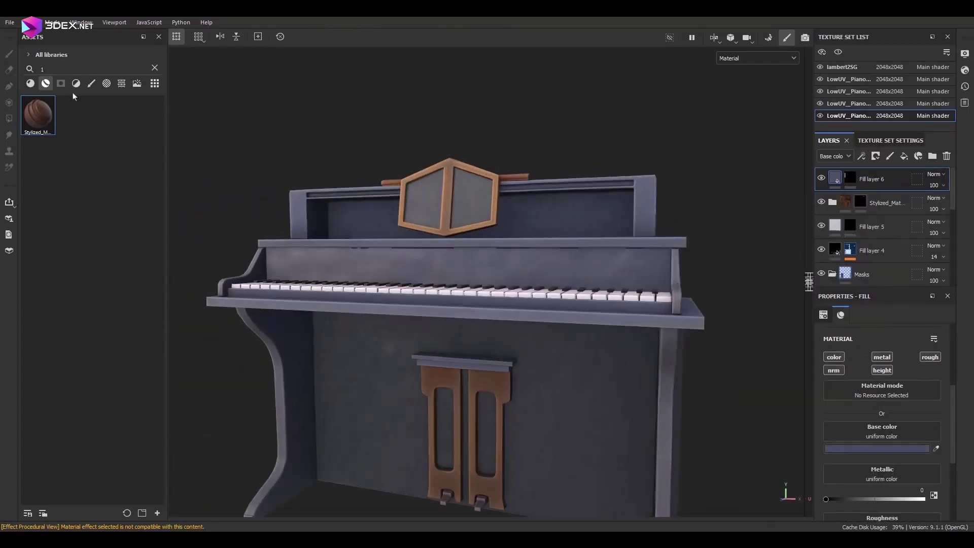
left_click(154, 67)
left_click(121, 83)
mouse_move(72, 185)
left_mouse_down()
mouse_move(877, 428)
mouse_move(864, 441)
left_mouse_up()
scroll(899, 417, "down", 5)
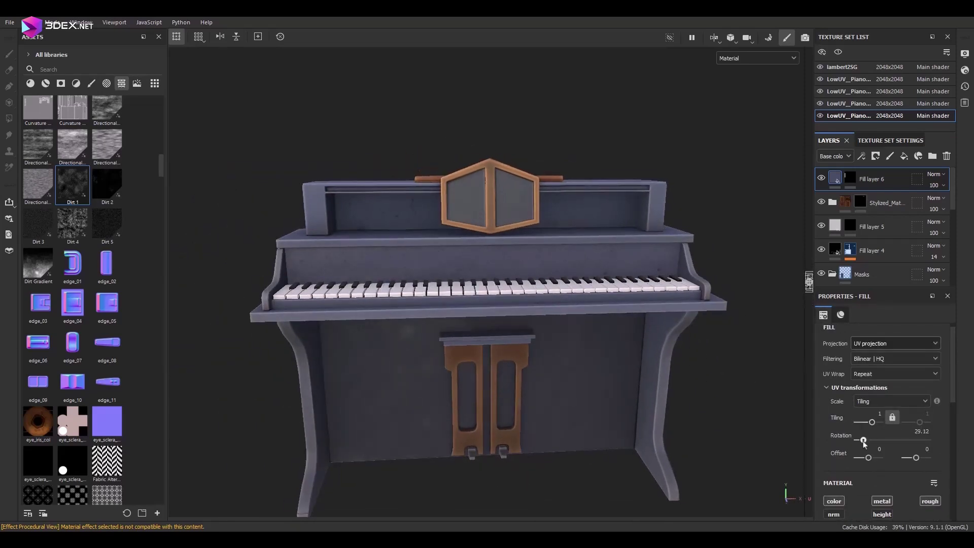
scroll(33, 266, "down", 10)
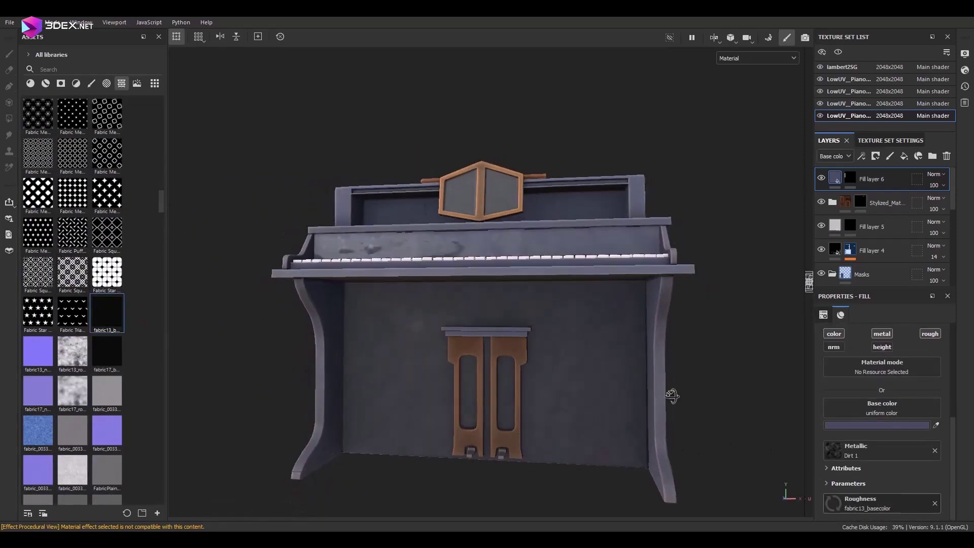
left_click_drag(854, 505, 916, 505)
left_click_drag(508, 406, 735, 398, "alt")
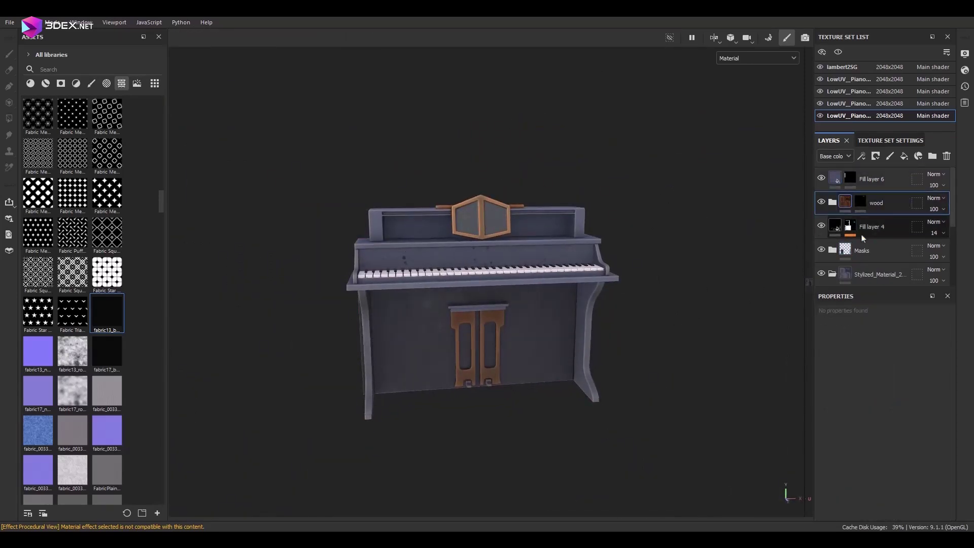
mouse_move(624, 260)
left_mouse_down("alt")
mouse_move(659, 261)
mouse_move(652, 289)
left_mouse_up("alt")
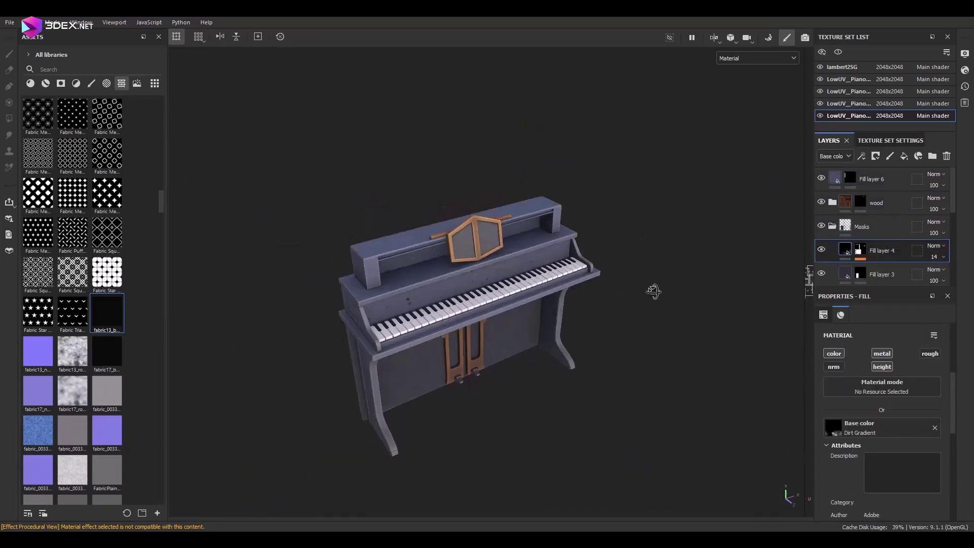
- Add a gold fill layer with a paint mask and set the brush to about 1.2
left_click(904, 151)
left_click(876, 403)
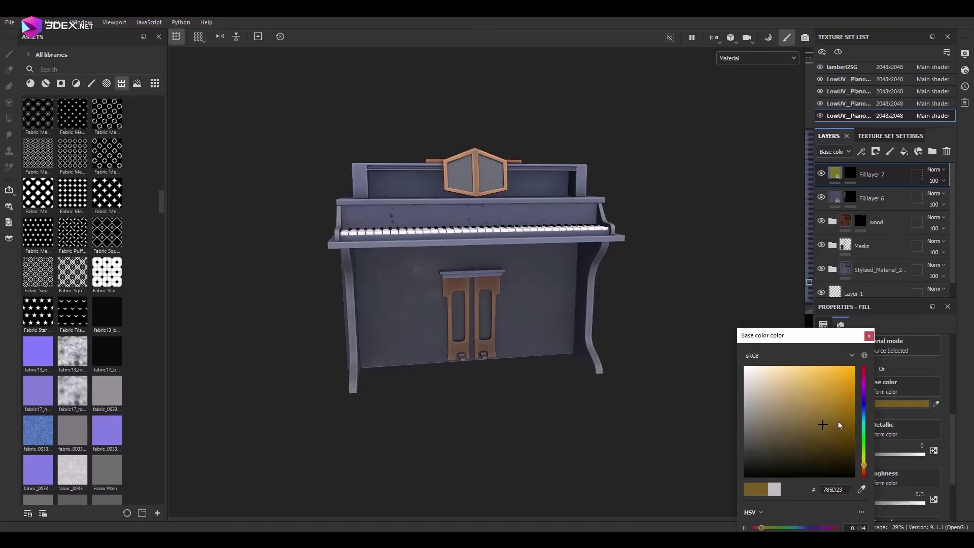
left_click(919, 152)
scroll(511, 404, "up", 5)
left_click_drag(511, 404, 517, 380, "alt")
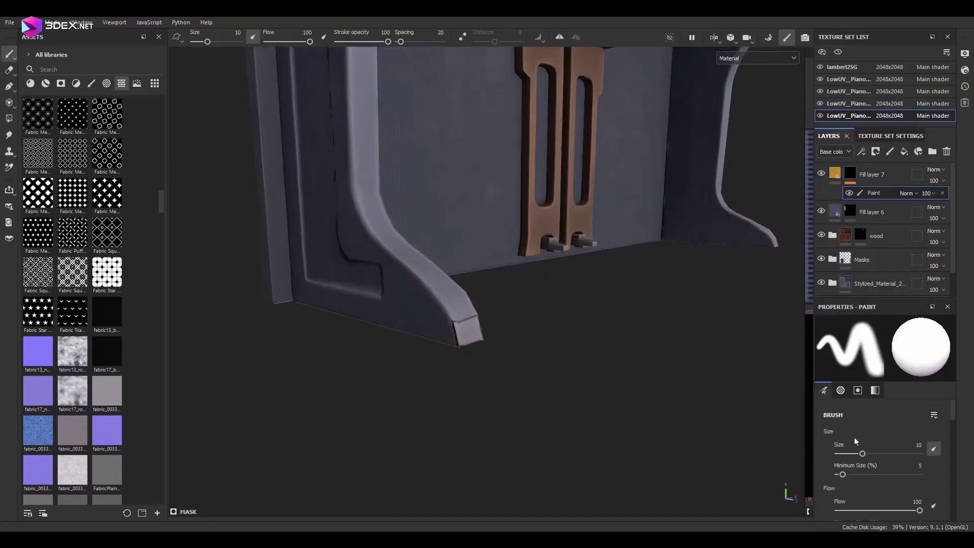
right_click_drag(518, 381, 505, 381, "ctrl")
left_click_drag(517, 381, 537, 438, "alt")
left_click_drag(845, 456, 846, 455)
- Paint gold trim strokes along the lower-left leg edge with a 1.65 brush
left_click_drag(431, 287, 474, 335)
left_click_drag(474, 335, 548, 304, "alt")
right_click_drag(548, 305, 563, 305, "ctrl")
left_click_drag(563, 305, 495, 311, "alt")
mouse_move(495, 310)
left_mouse_down("alt")
mouse_move(503, 295)
mouse_move(484, 284)
left_mouse_up("alt")
key("f")
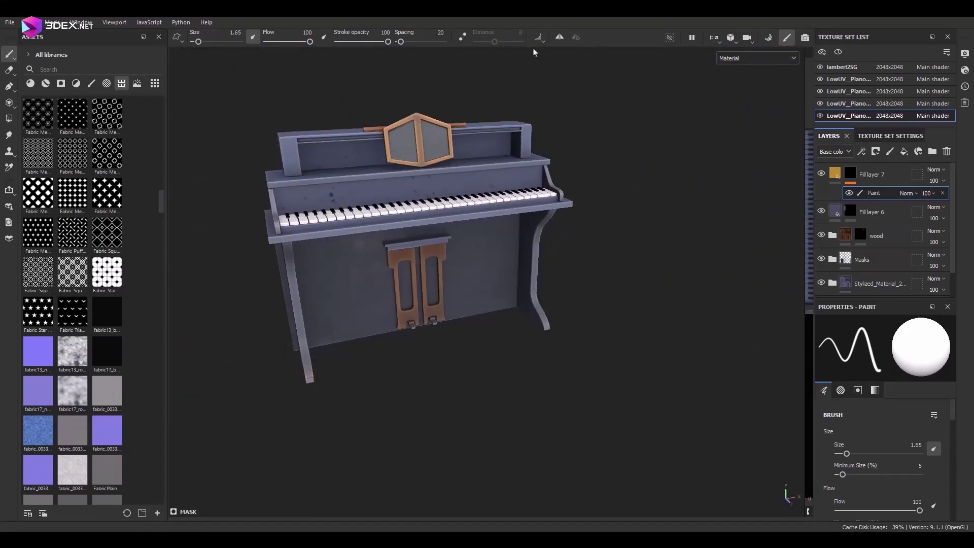
scroll(475, 361, "up", 5)
mouse_move(475, 360)
left_mouse_down("alt")
mouse_move(379, 348)
mouse_move(401, 374)
left_mouse_up("alt")
key("f")
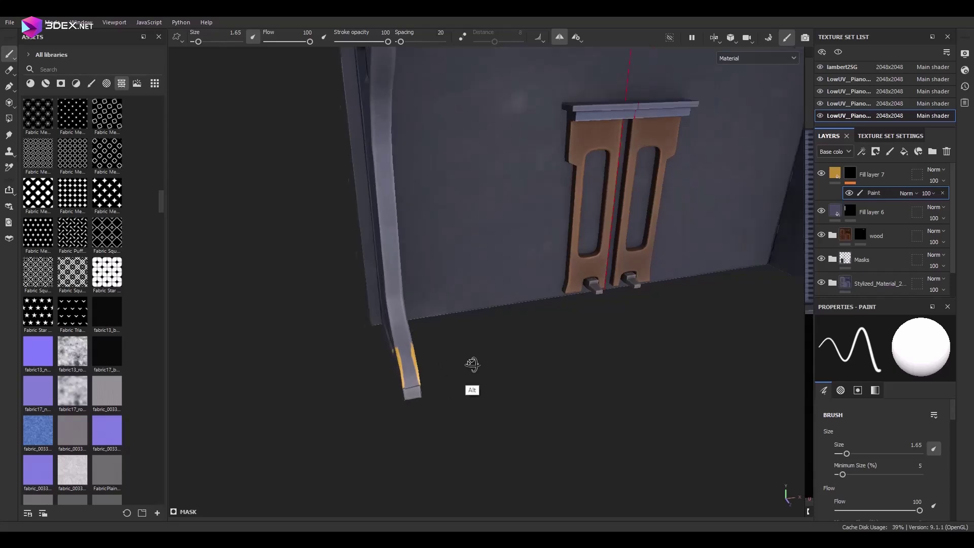
mouse_move(475, 363)
left_mouse_down("alt")
mouse_move(539, 451)
mouse_move(208, 304)
left_mouse_up("alt")
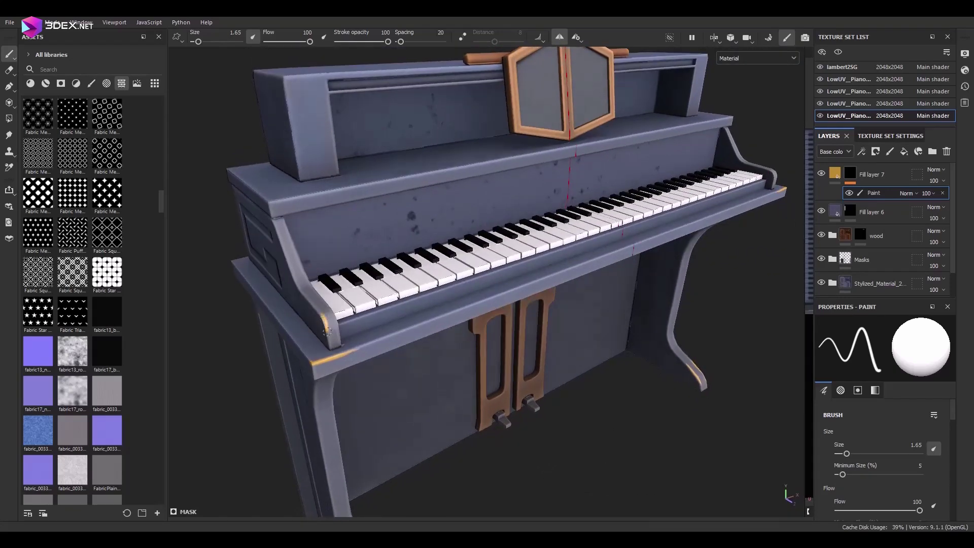
scroll(208, 305, "up", 3)
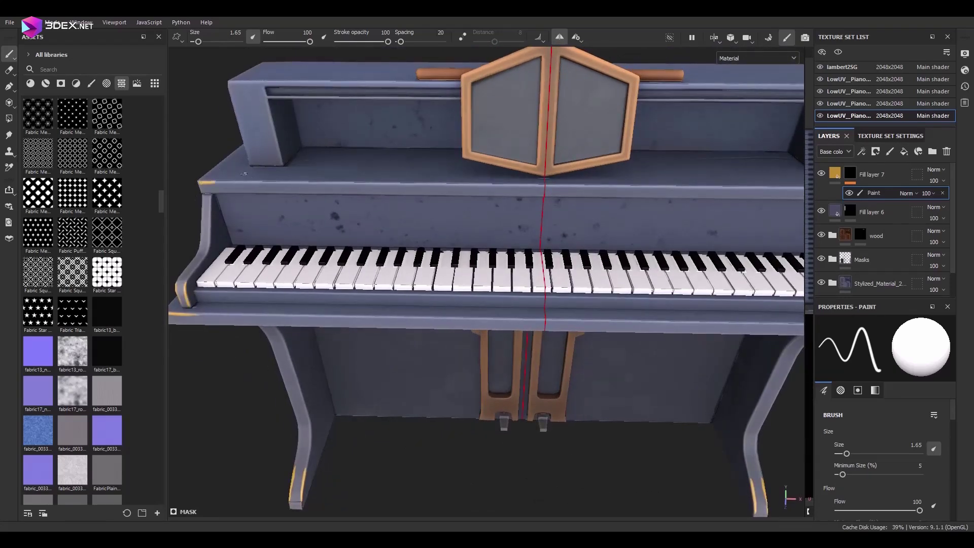
mouse_move(243, 173)
left_mouse_down("alt")
mouse_move(642, 434)
mouse_move(536, 227)
left_mouse_up("alt")
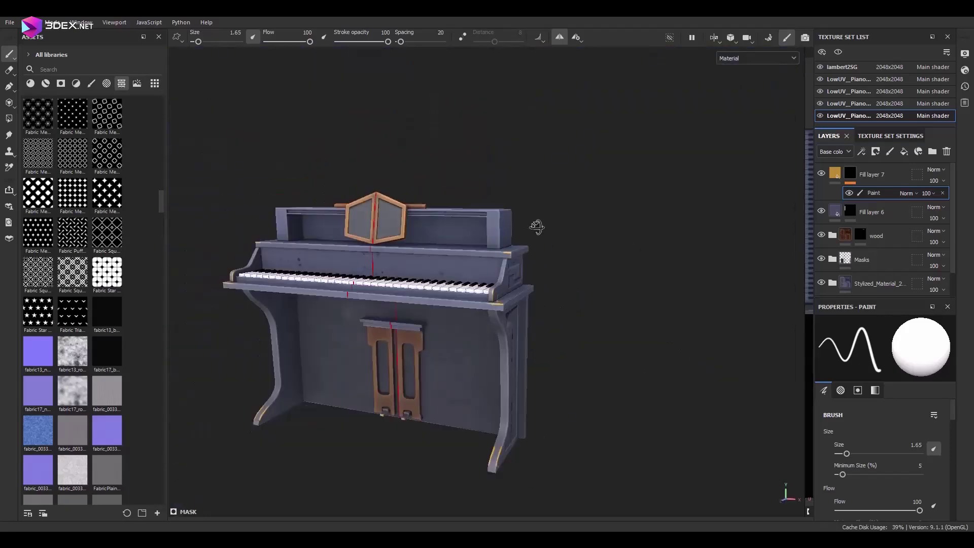
- Set the mask paint grayscale value back to white at 1
left_click(875, 390)
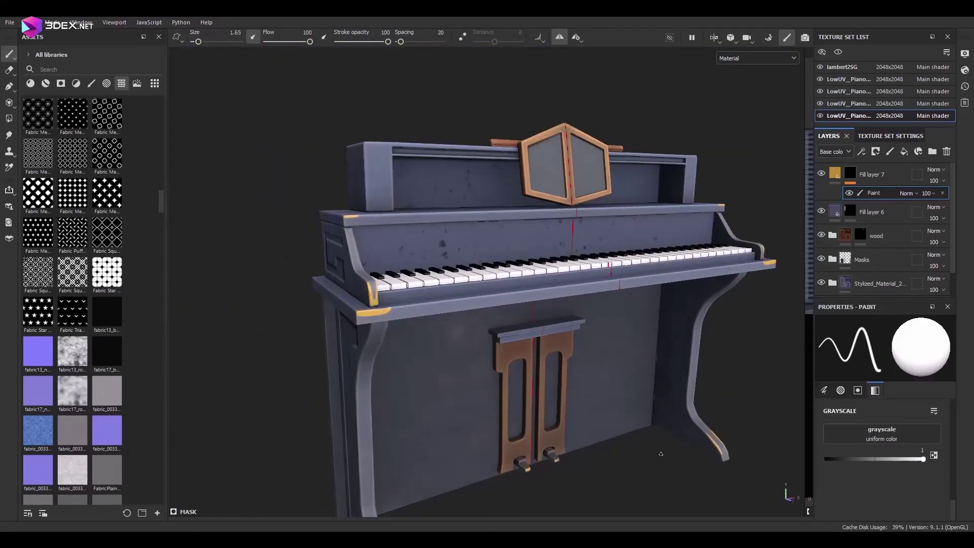
mouse_move(507, 304)
left_mouse_down("alt")
mouse_move(615, 344)
mouse_move(554, 59)
mouse_move(478, 232)
left_mouse_up("alt")
key("x")
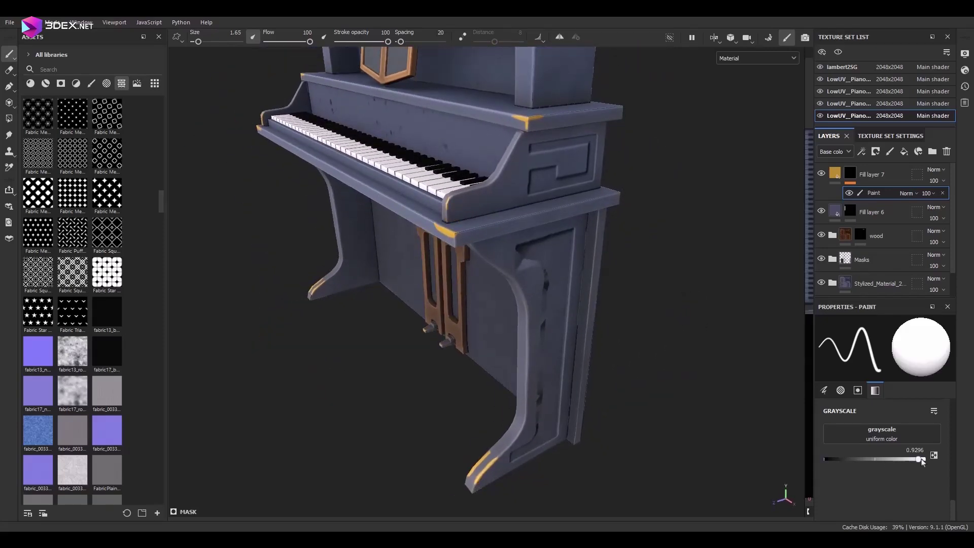
left_click_drag(922, 461, 924, 459)
left_click_drag(507, 253, 565, 255, "alt")
mouse_move(656, 280)
left_mouse_down("alt")
mouse_move(592, 365)
mouse_move(457, 345)
mouse_move(377, 316)
left_mouse_up("alt")
scroll(619, 334, "up", 3)
key("f")
- Add a blur filter to the gold mask and rename the layer Gold
right_click(852, 173)
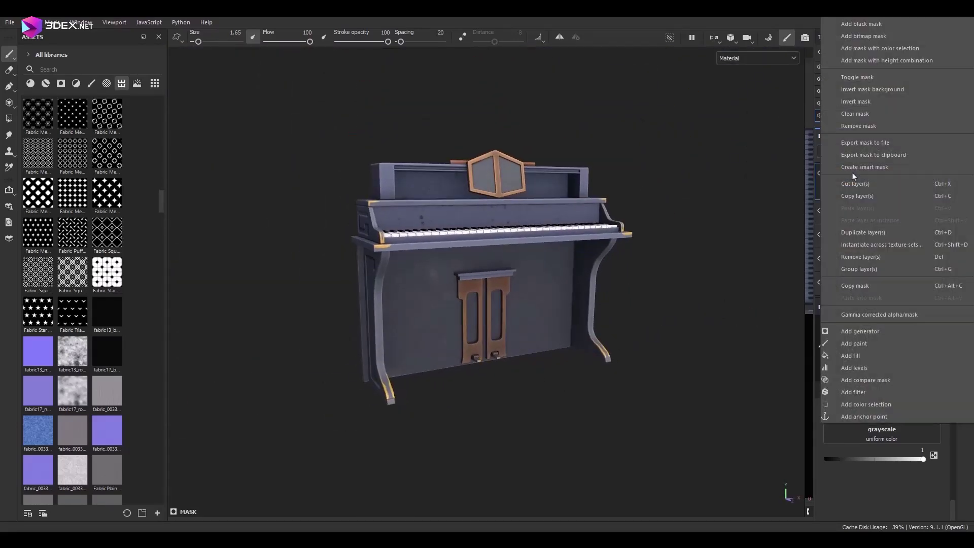
left_click(858, 355)
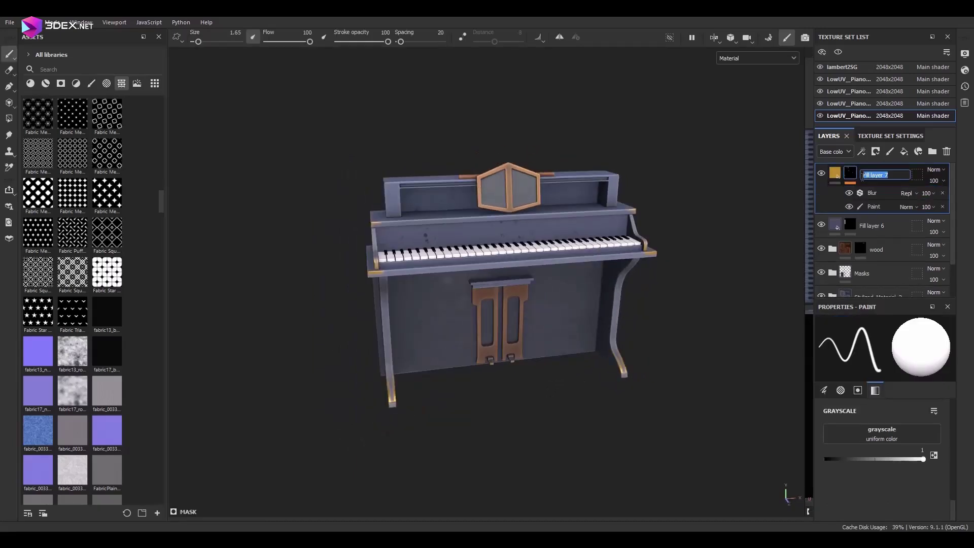
type("Gold")
left_click(832, 231)
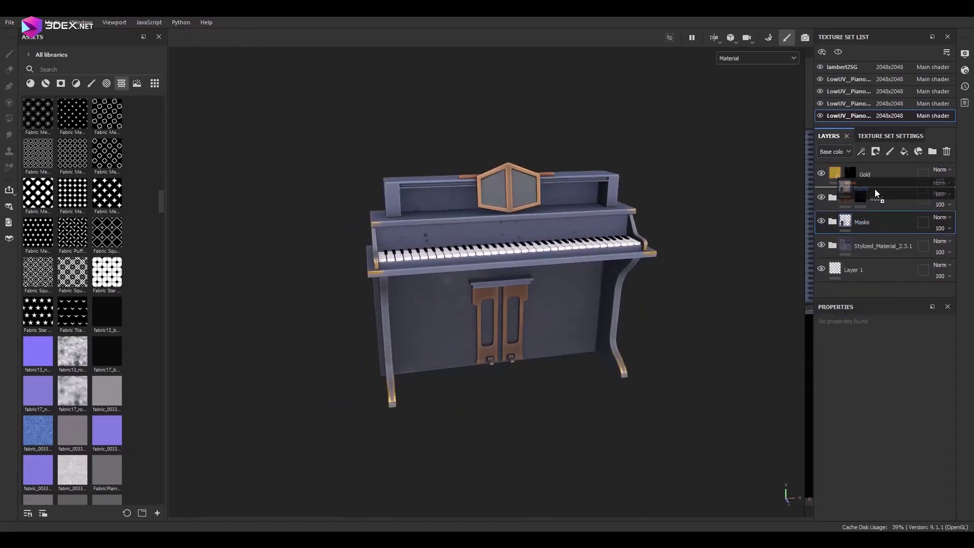
- Move the Masks folder above wood and inspect the gold trim at the piano's right end
left_click_drag(875, 189, 875, 190)
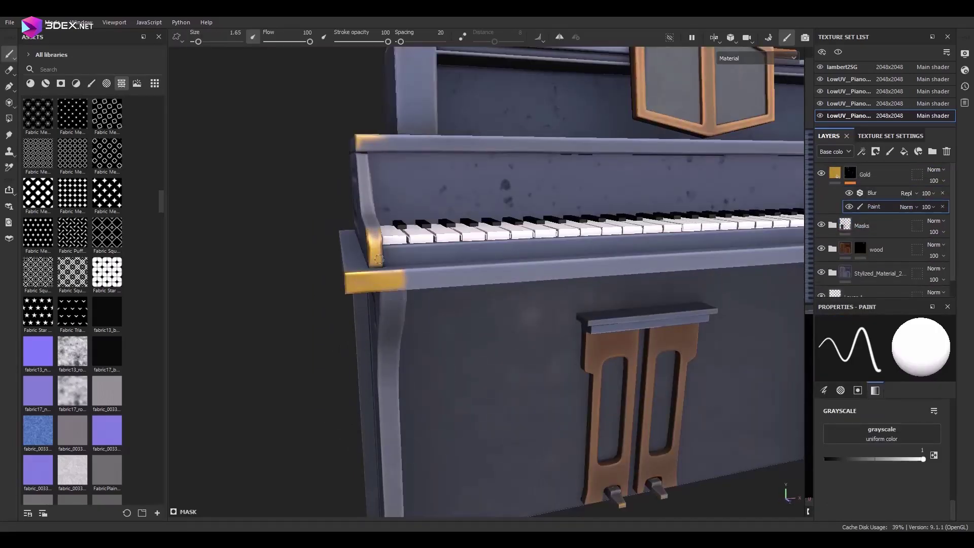
scroll(378, 260, "down", 5)
left_click_drag(413, 276, 513, 411, "alt")
scroll(537, 288, "up", 3)
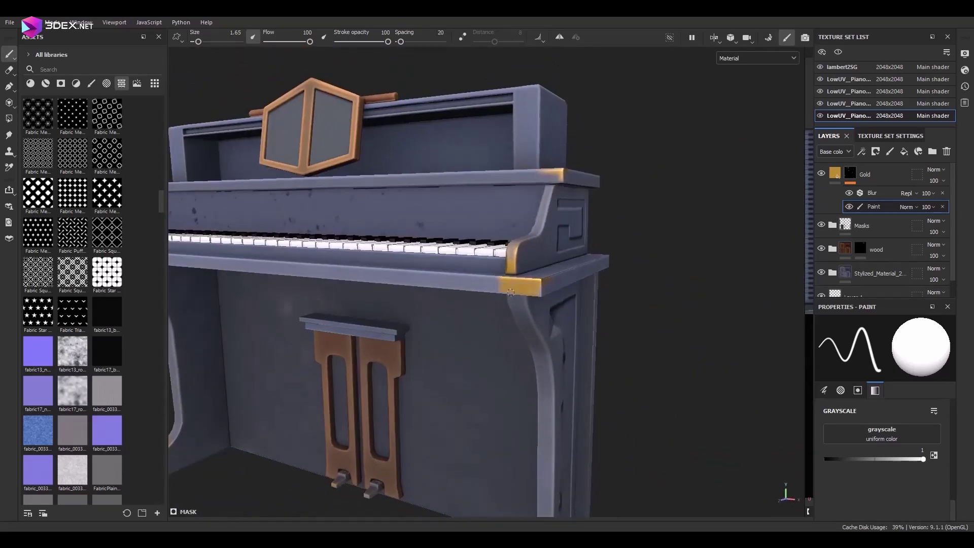
scroll(510, 292, "down", 5)
mouse_move(511, 291)
left_mouse_down("alt")
mouse_move(341, 290)
mouse_move(772, 274)
left_mouse_up("alt")
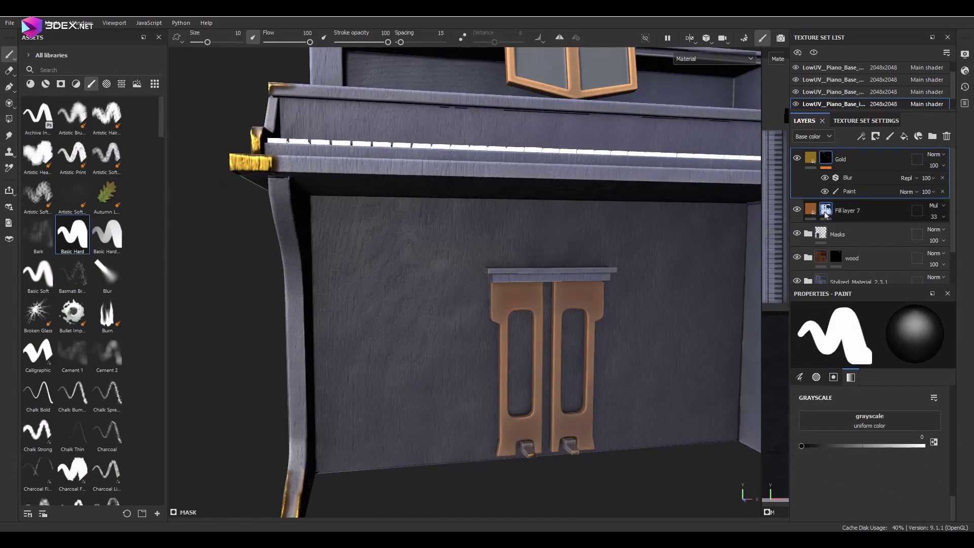
- Switch to the new layer's mask and view the front panel, legs and pedals up close
left_click_drag(270, 183, 581, 241, "alt")
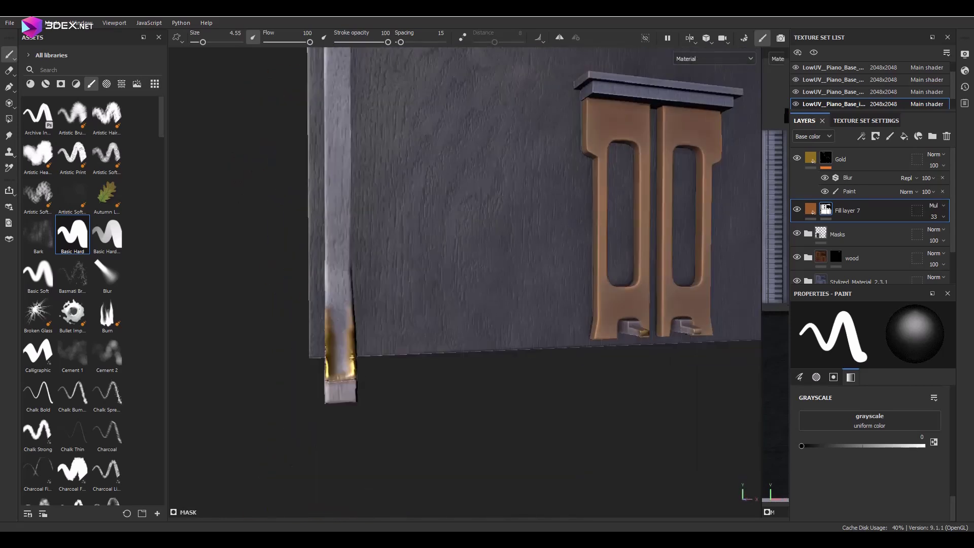
key("f")
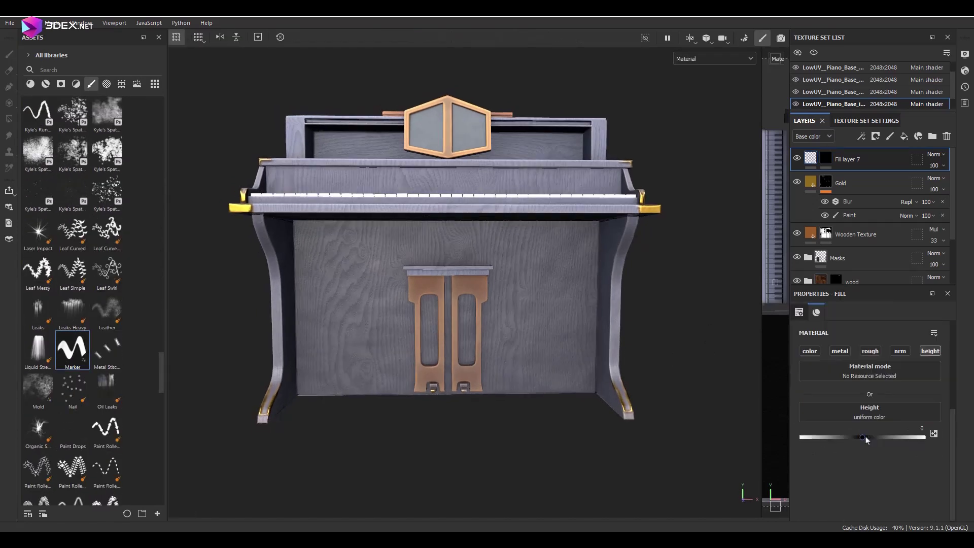
key("1")
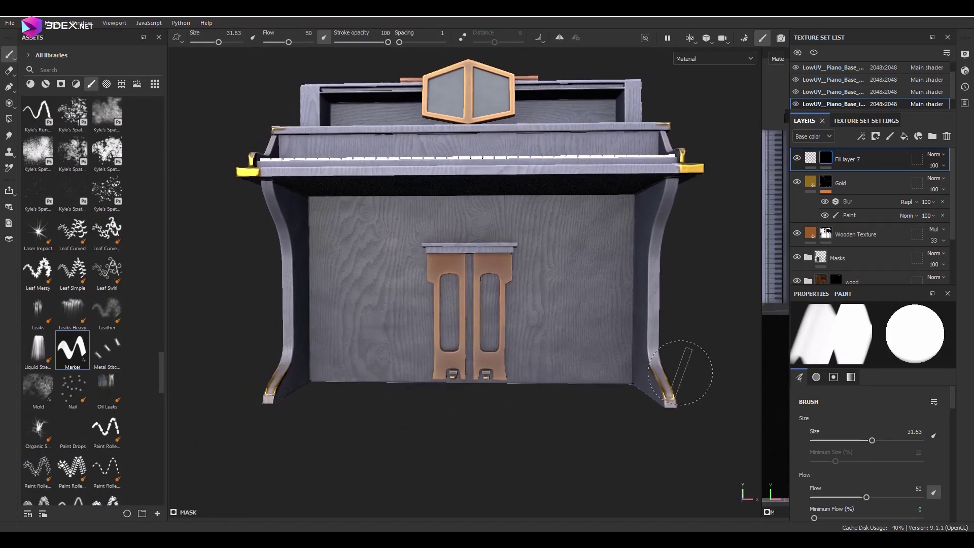
left_click_drag(403, 424, 507, 355, "alt")
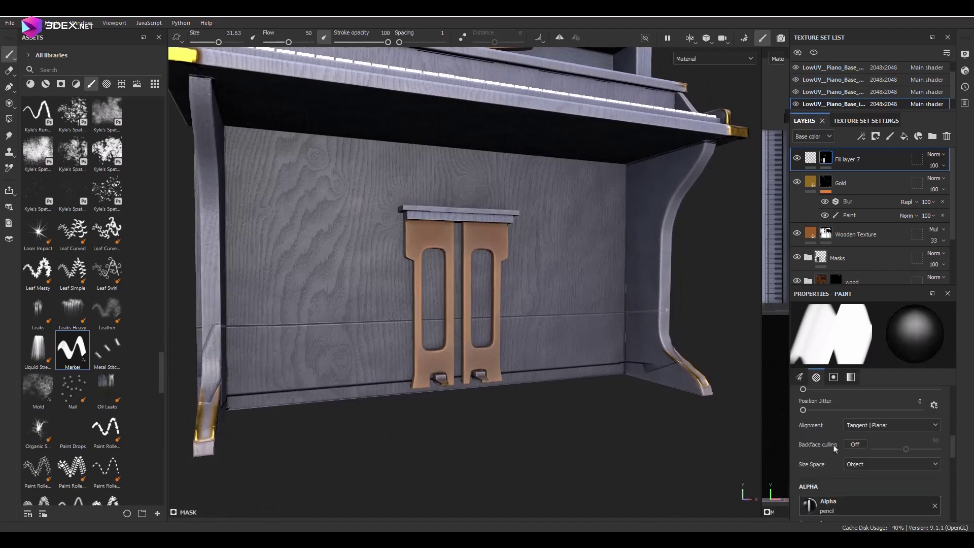
scroll(588, 283, "up", 5)
left_click_drag(589, 283, 580, 436, "alt")
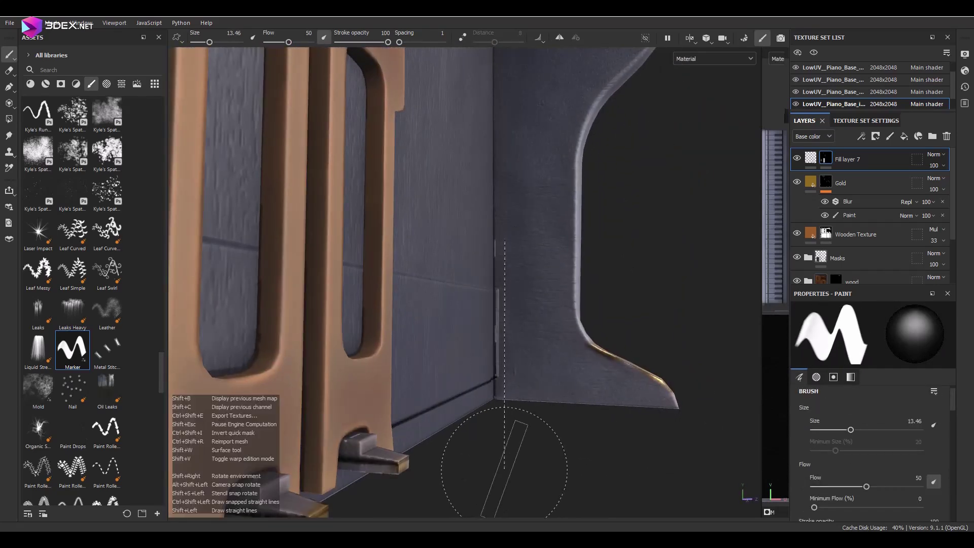
mouse_move(504, 469)
left_mouse_down("alt")
mouse_move(333, 365)
mouse_move(283, 448)
left_mouse_up("alt")
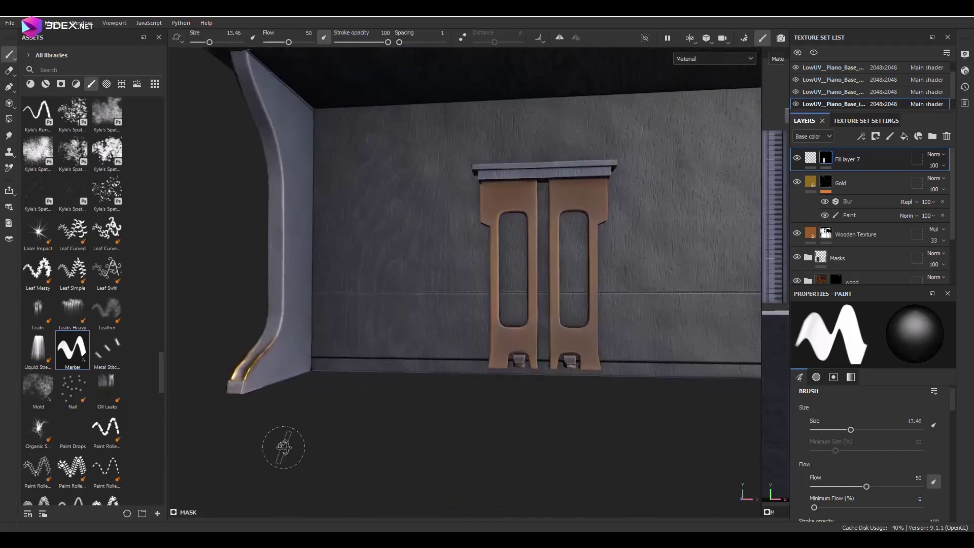
scroll(511, 409, "down", 5)
type("Height_")
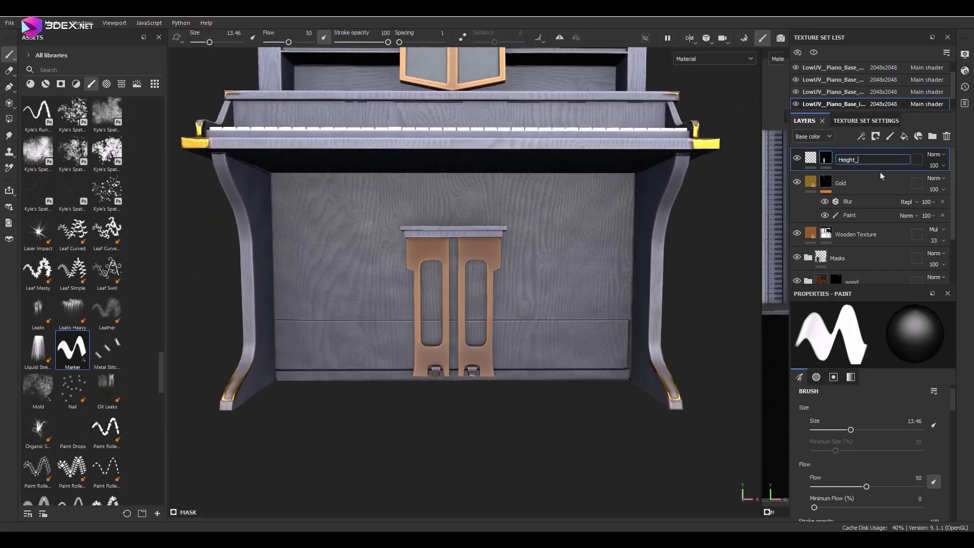
- Name the layer Height_A and add a second height fill layer
type("A")
key("Return")
right_click(881, 176)
left_click(843, 162)
type("Height_B")
key("1")
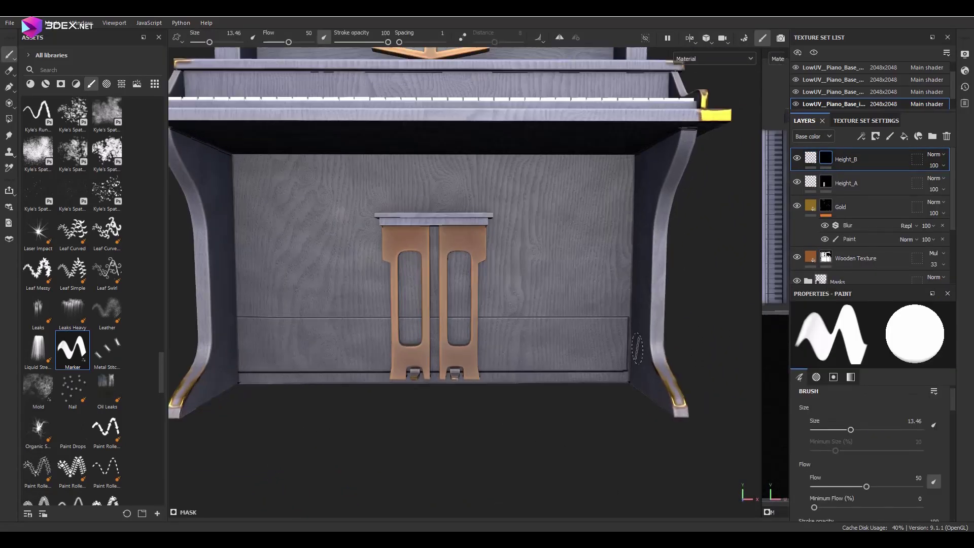
left_click_drag(456, 305, 539, 420, "alt")
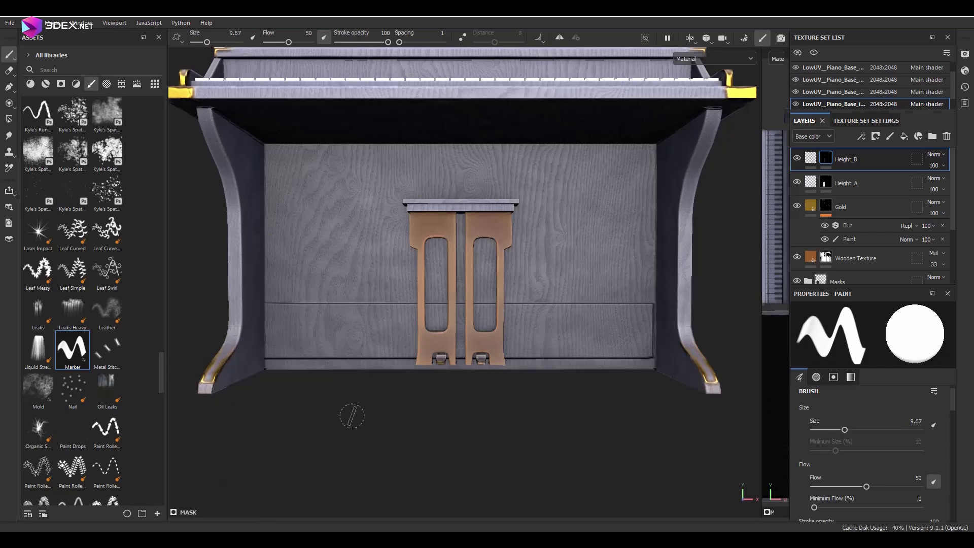
- Place Height_B below Height_A and set its height value to 0.0850
left_click_drag(852, 159, 852, 183)
mouse_move(457, 254)
left_mouse_down("alt")
mouse_move(201, 307)
mouse_move(491, 432)
left_mouse_up("alt")
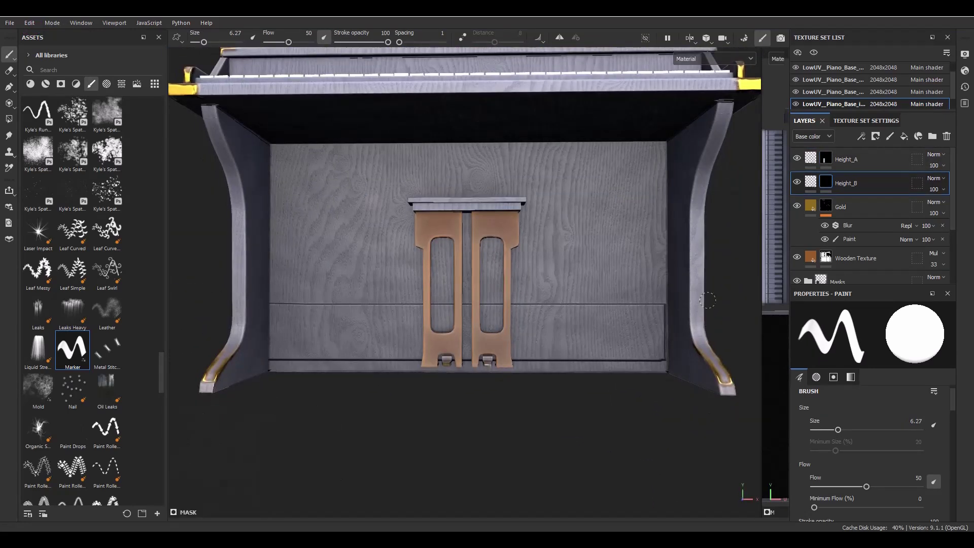
left_click(858, 184)
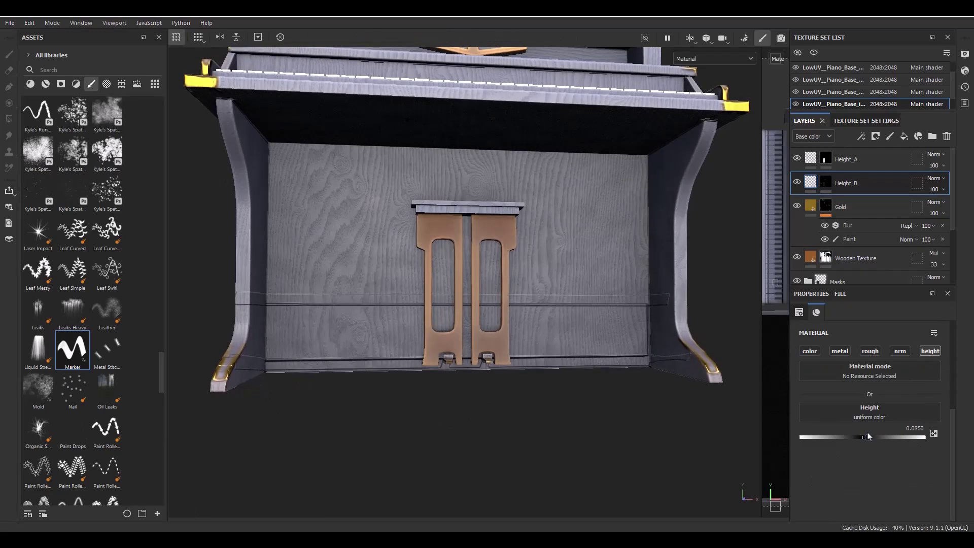
scroll(629, 301, "down", 3)
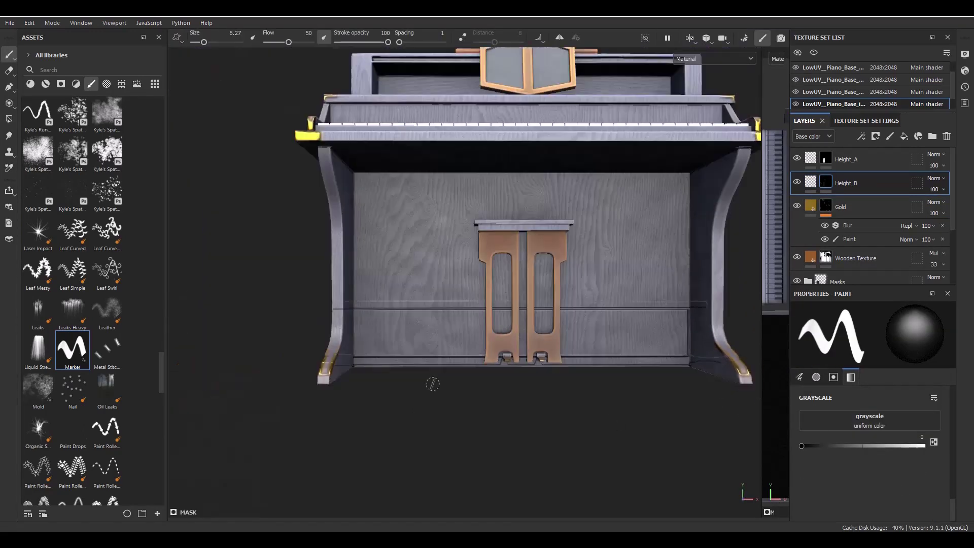
scroll(287, 343, "up", 1)
mouse_move(333, 360)
left_mouse_down("alt")
mouse_move(487, 430)
mouse_move(597, 342)
mouse_move(558, 332)
left_mouse_up("alt")
scroll(533, 330, "up", 3)
scroll(503, 328, "up", 3)
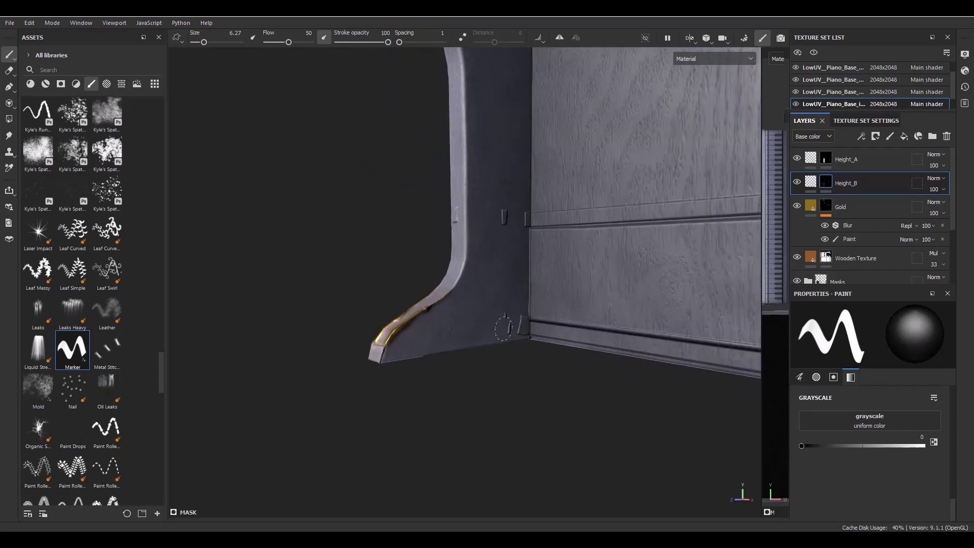
scroll(525, 198, "down", 5)
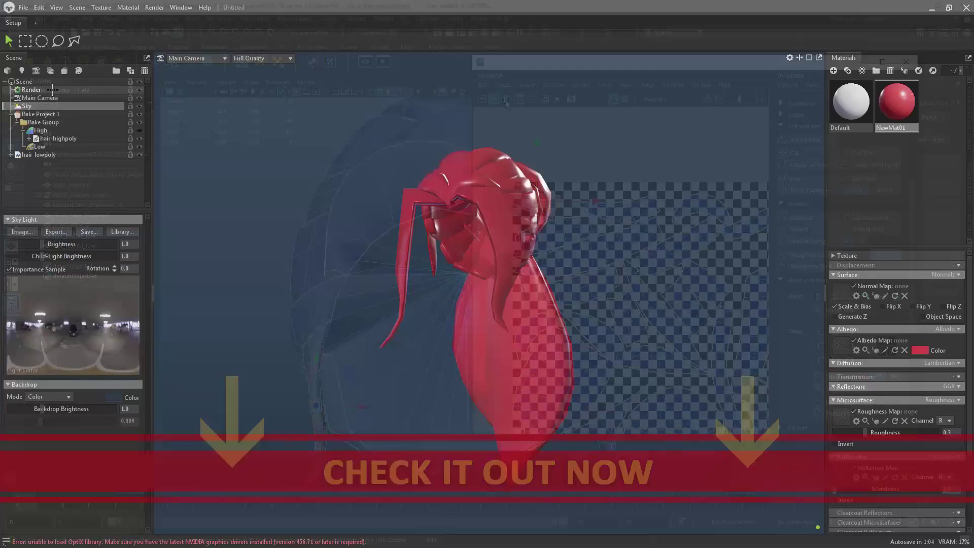
- Select Render in the Scene outliner to show the Lighting settings
left_click(52, 89)
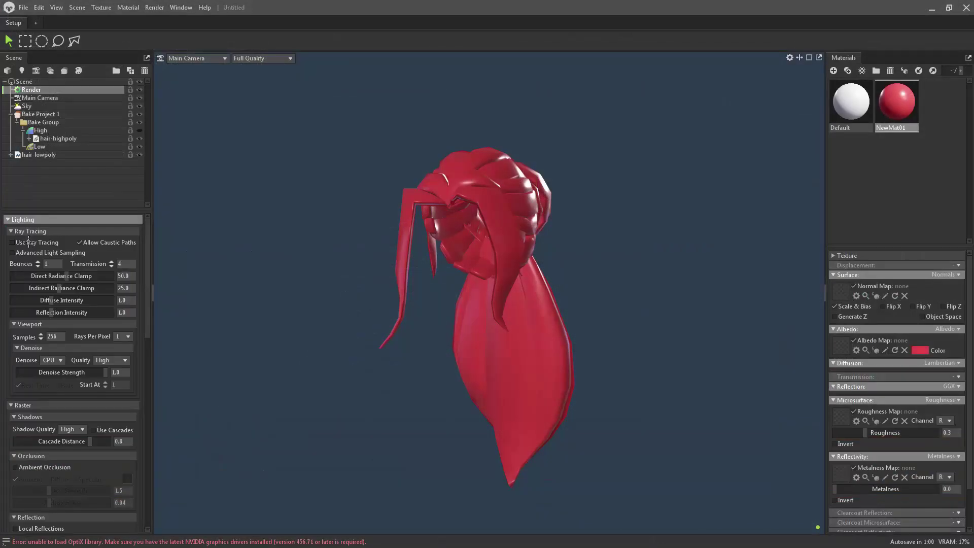